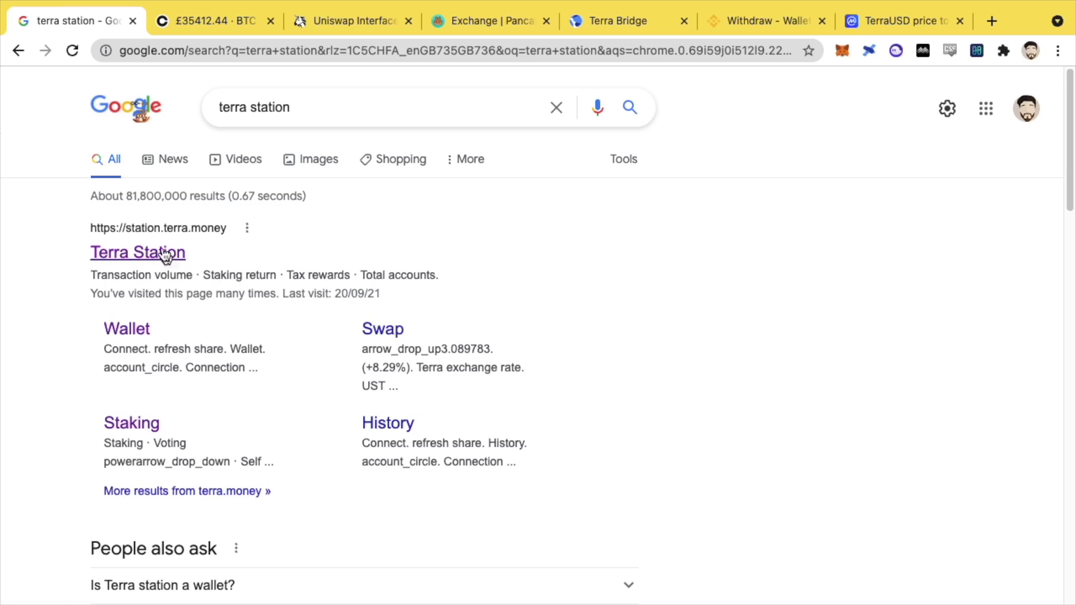
Open Terra Station from the search results and review its wallet Connect options.
left_click(165, 254)
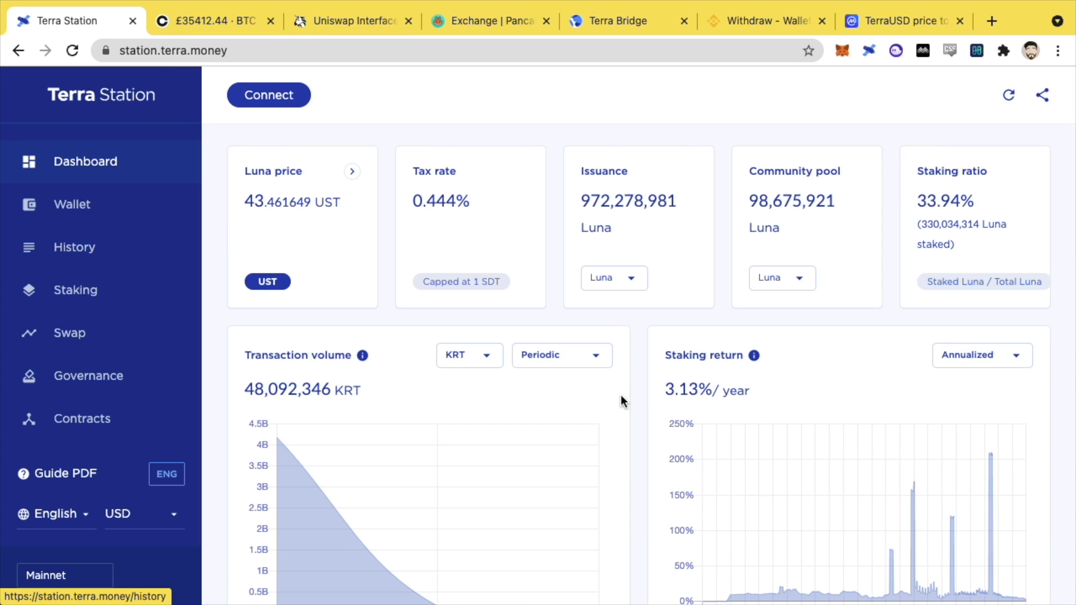
left_click(288, 96)
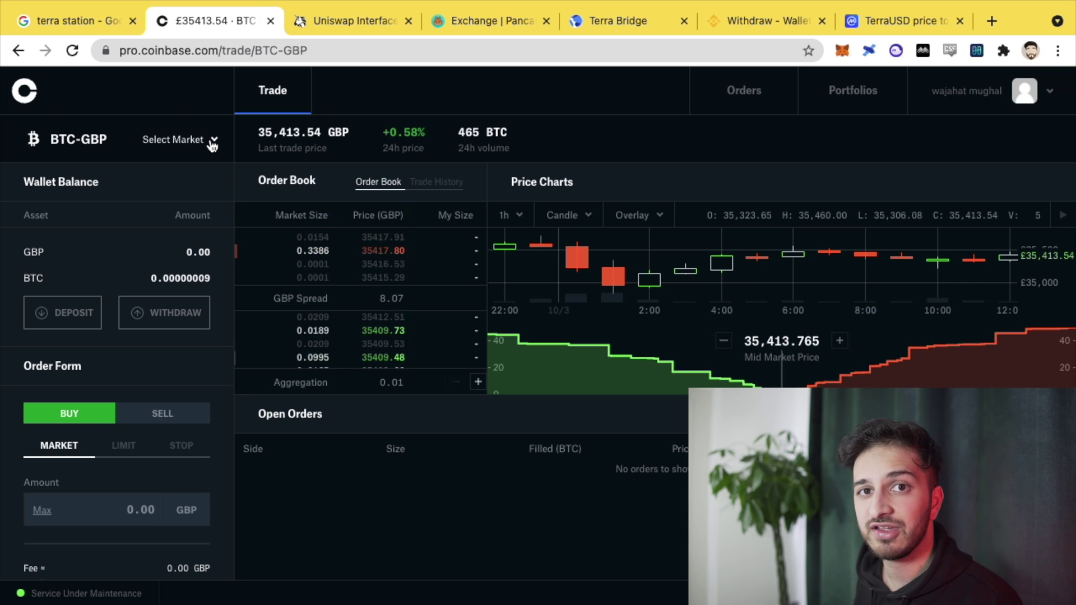
Filter Coinbase Pro's market list to UST pairs and open BTC-UST.
left_click(212, 142)
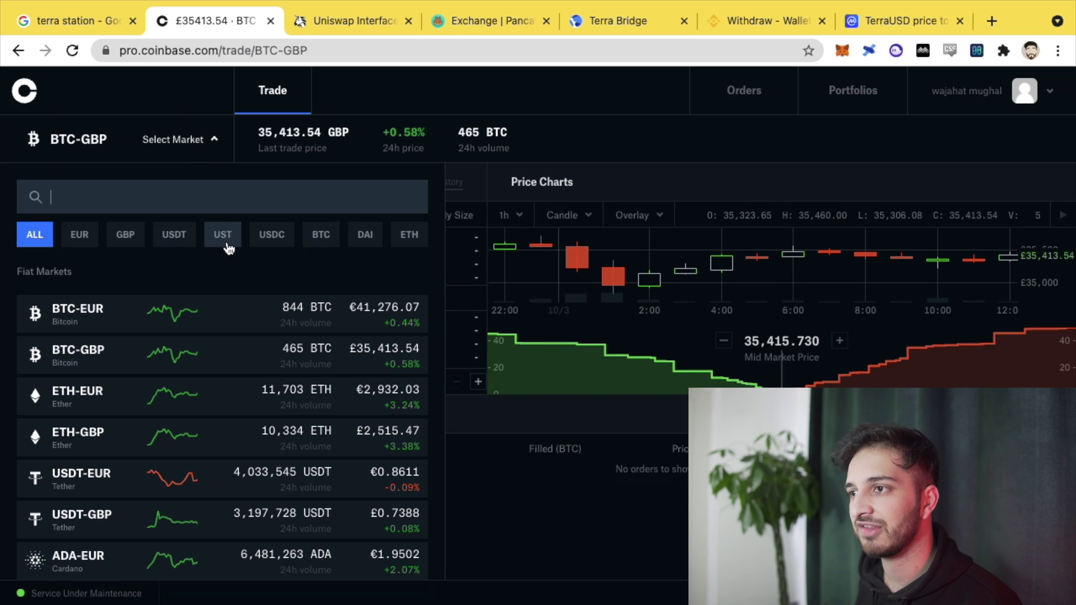
left_click(225, 240)
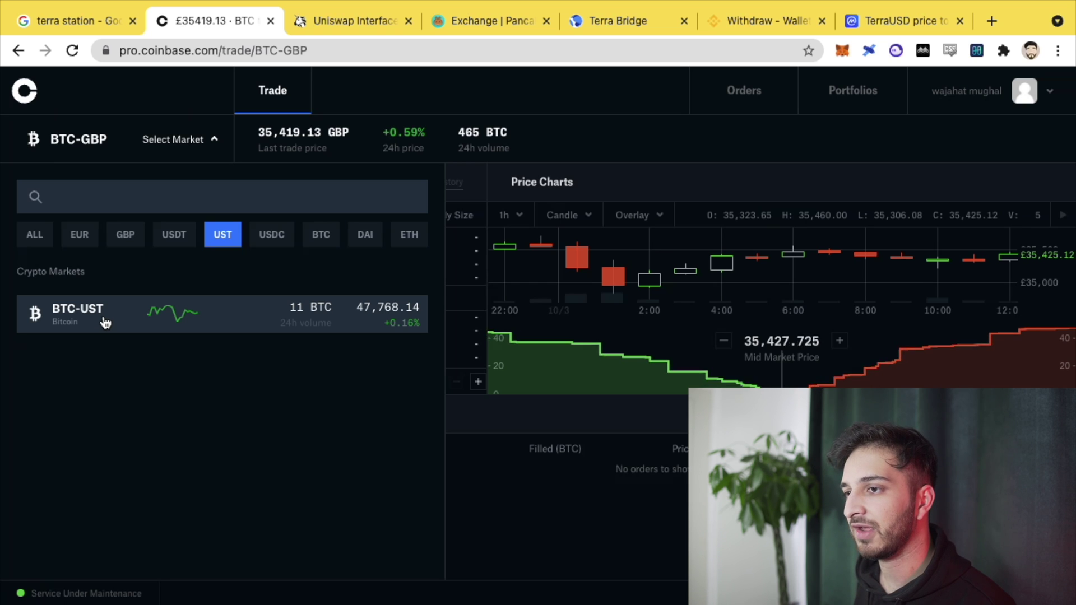
left_click(105, 322)
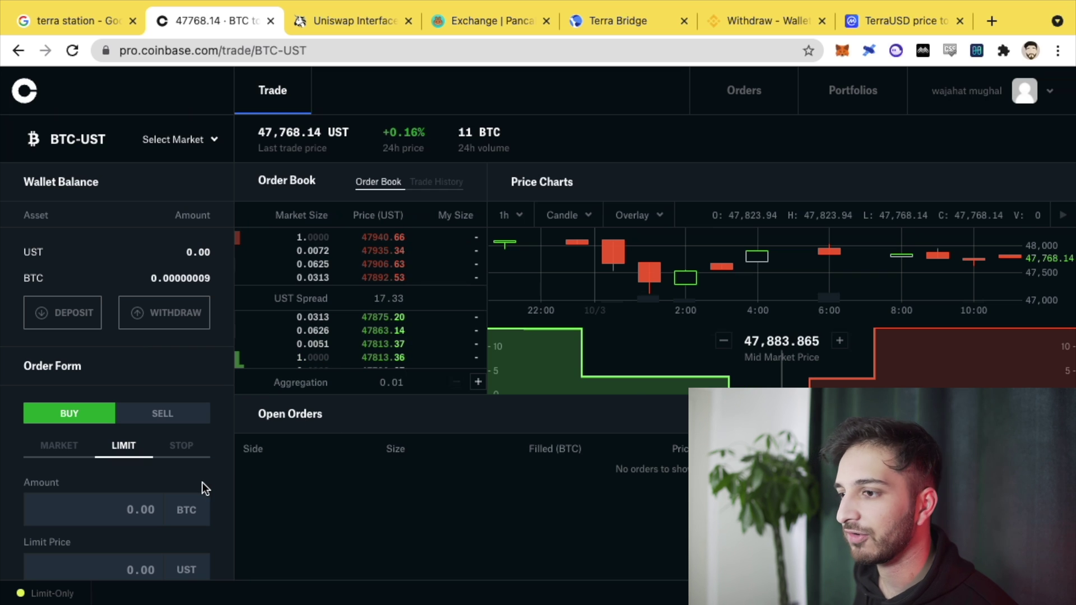
scroll(202, 488, "down", 2)
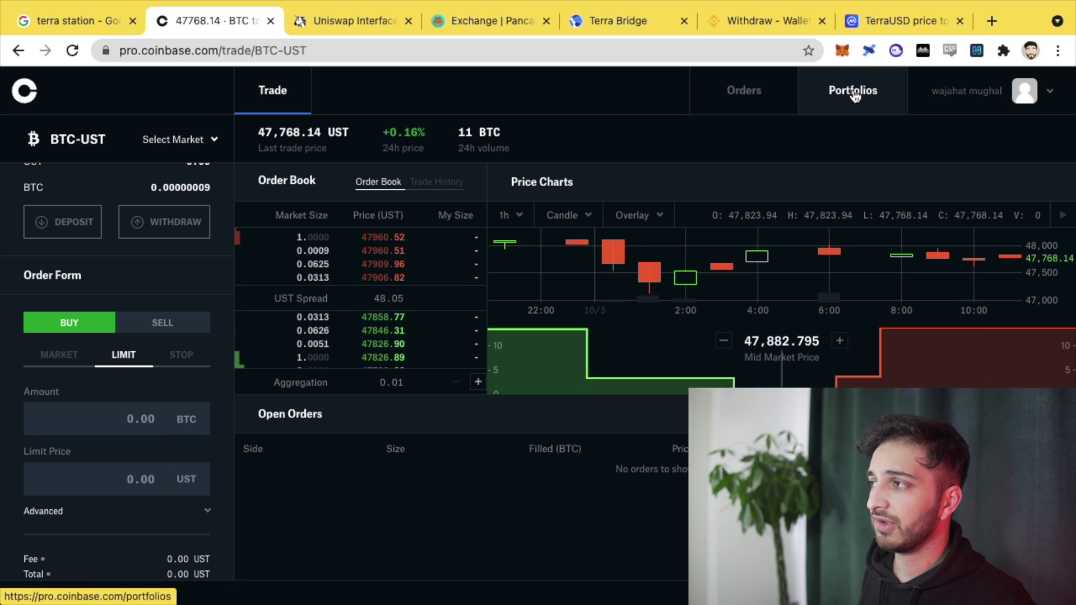
Start a UST withdrawal to a crypto address from Portfolios and focus the To field.
left_click(854, 93)
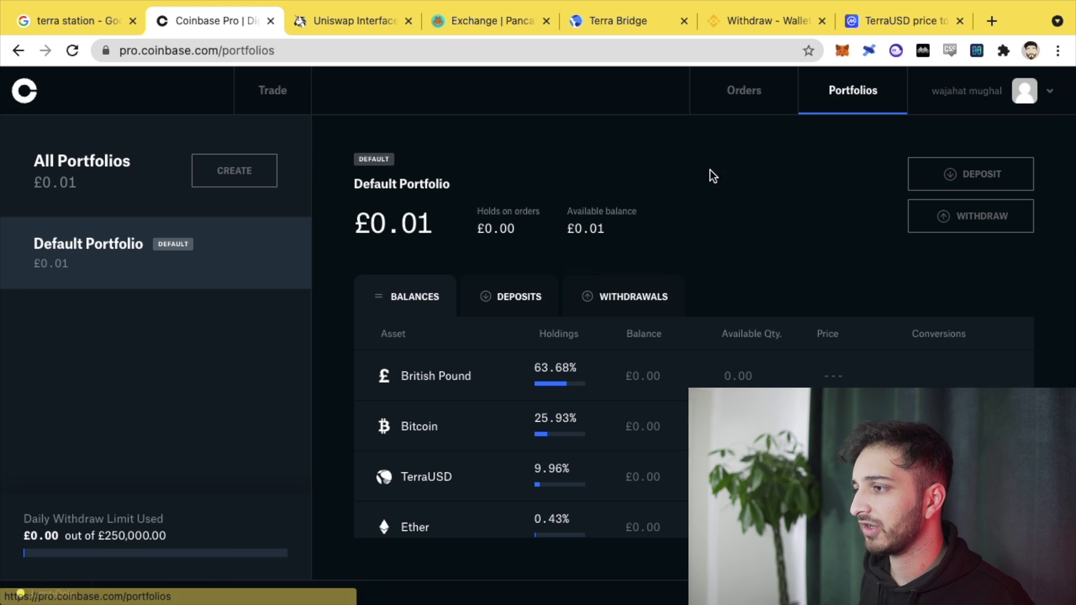
left_click(954, 219)
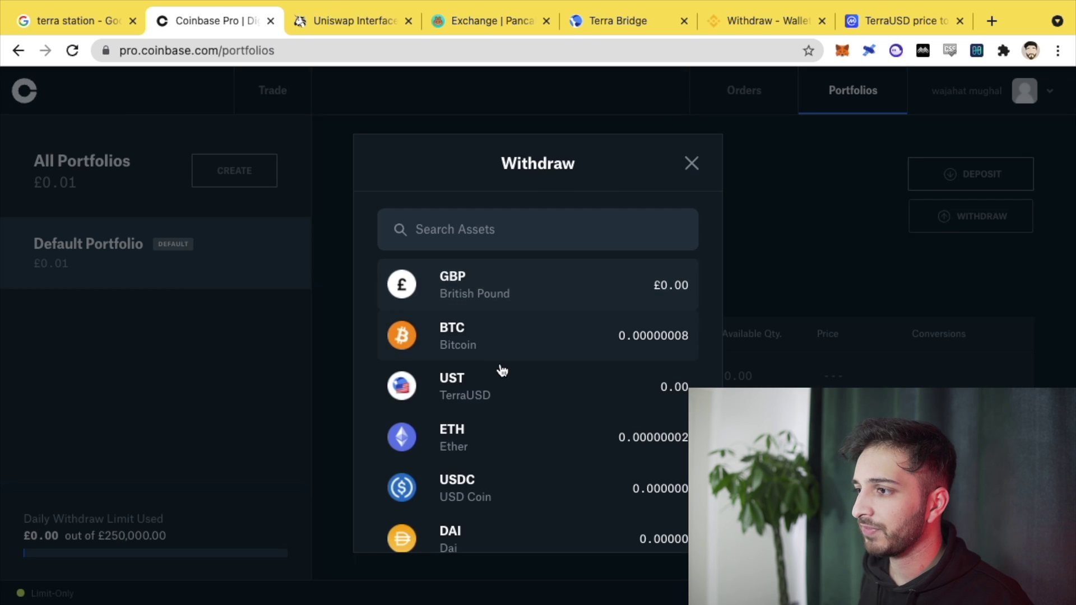
left_click(502, 384)
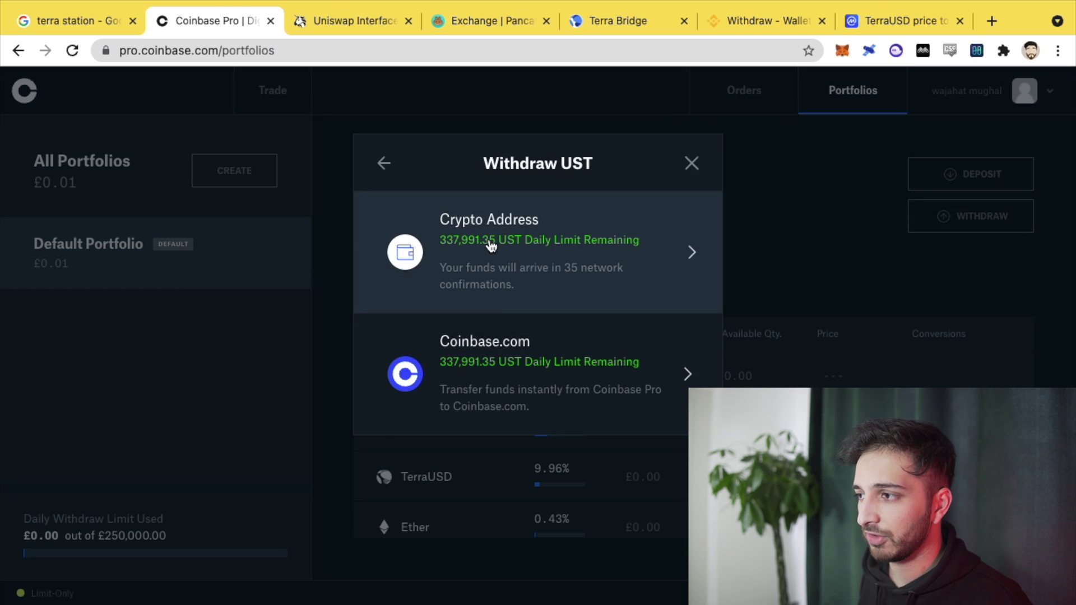
left_click(491, 245)
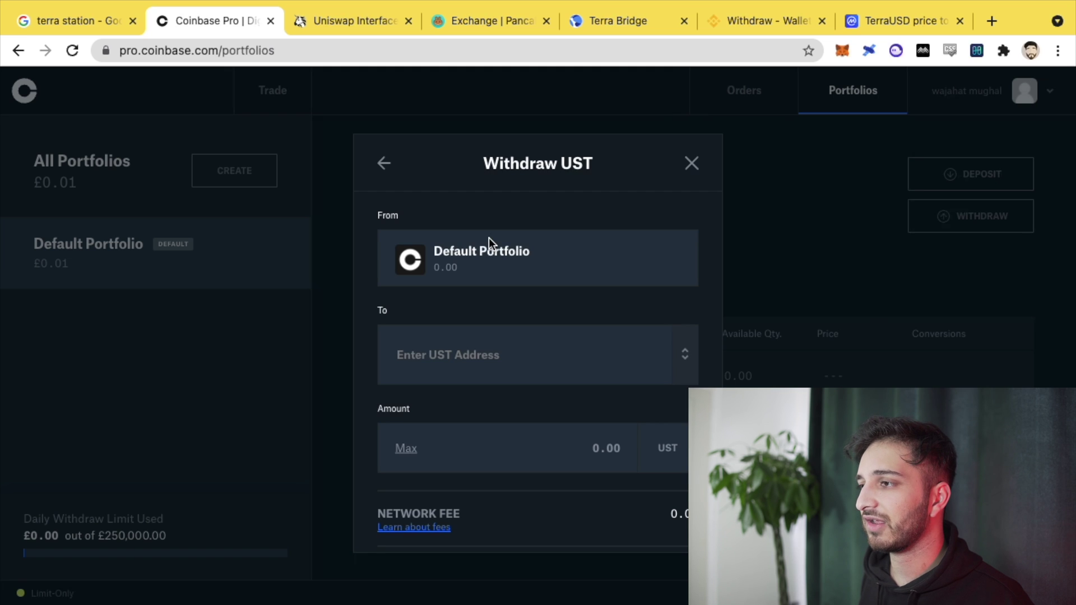
left_click(492, 353)
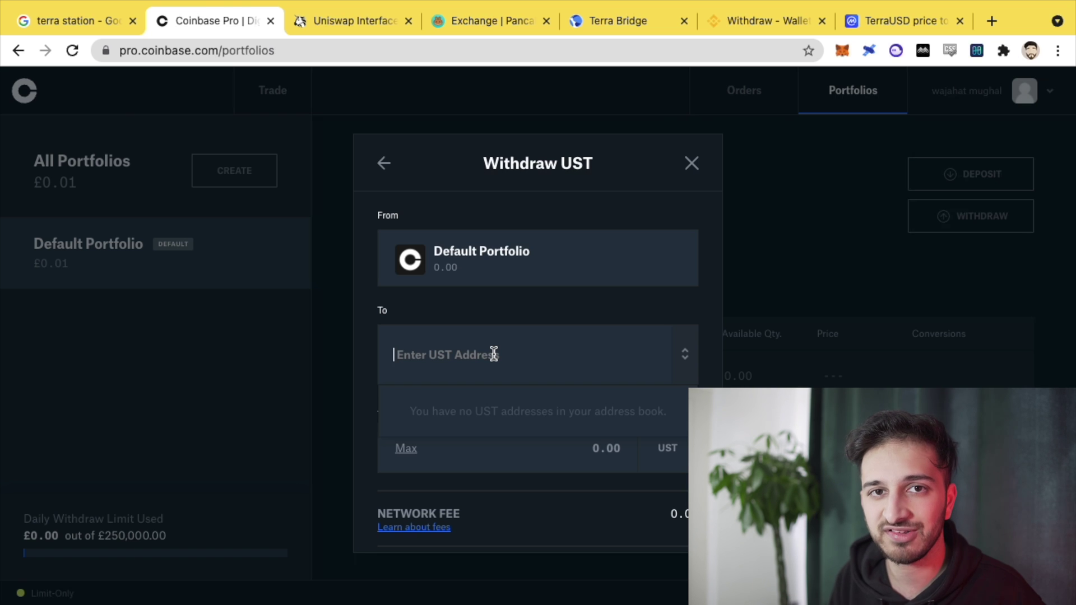
left_click(495, 354)
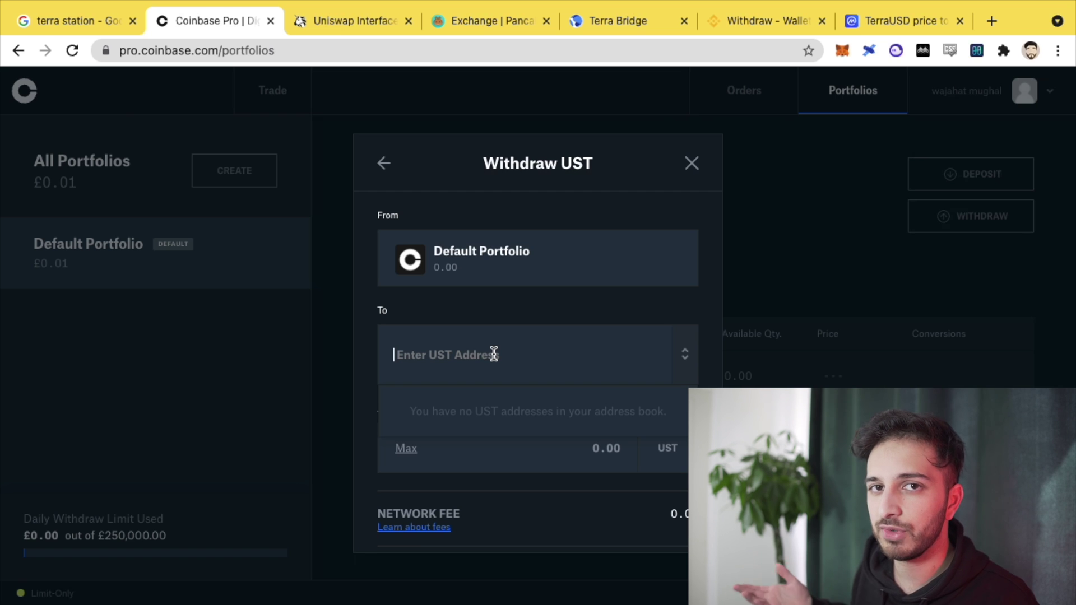
Paste the MetaMask wallet address as the UST destination, then close the Withdraw form.
left_click(843, 50)
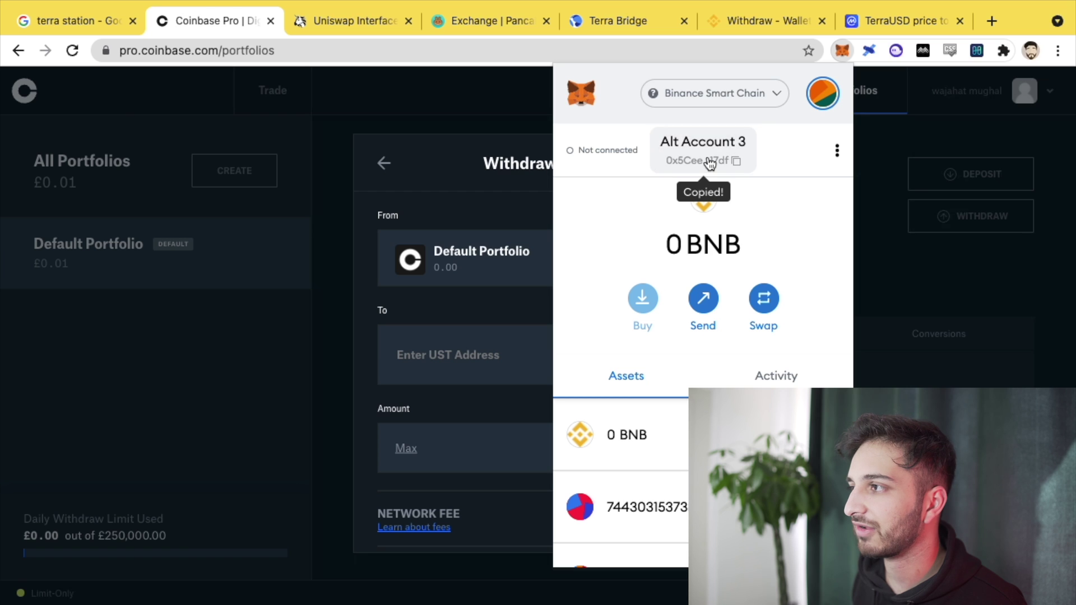
left_click(487, 332)
right_click(485, 355)
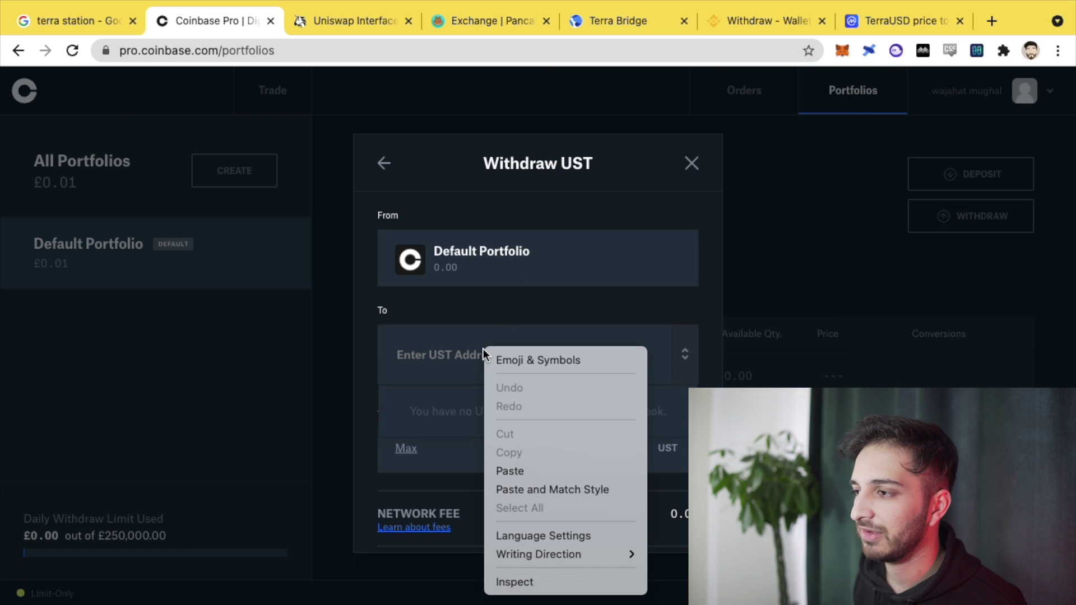
left_click(524, 473)
left_click(550, 413)
type("1000")
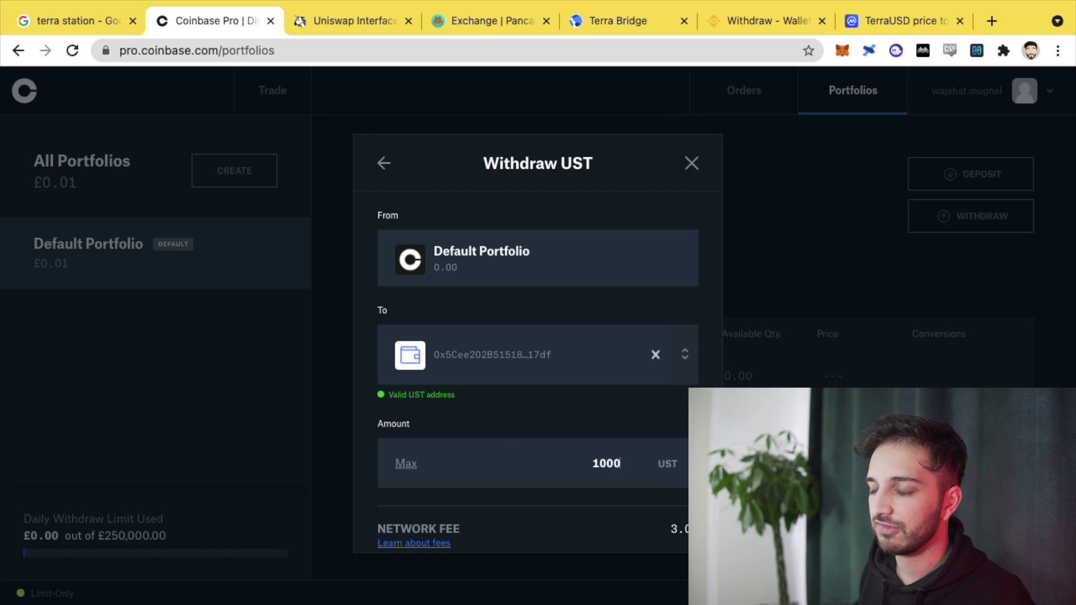
scroll(530, 414, "down", 5)
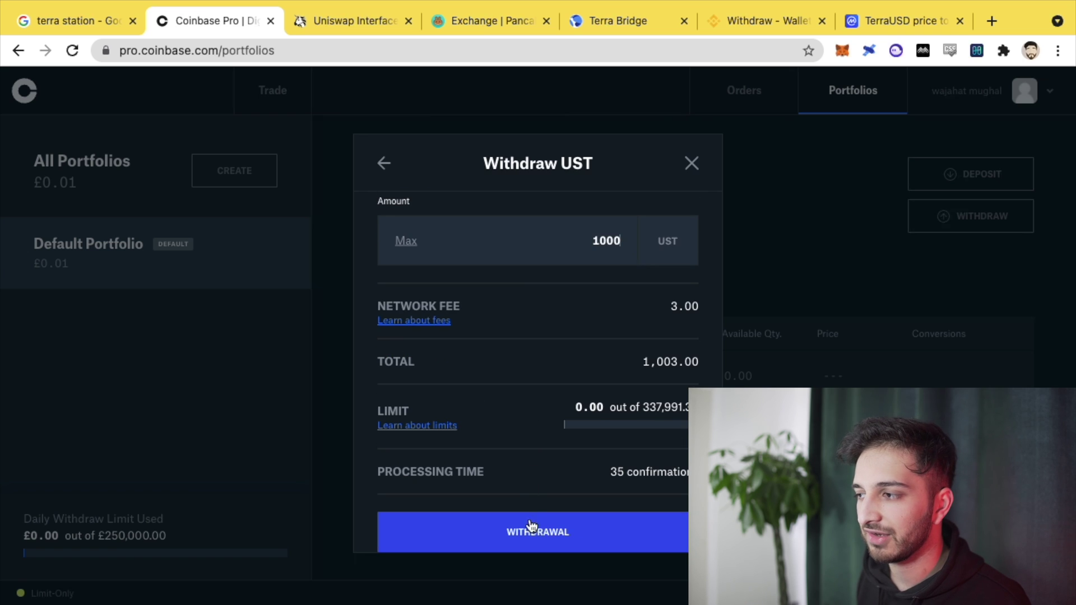
scroll(531, 421, "up", 5)
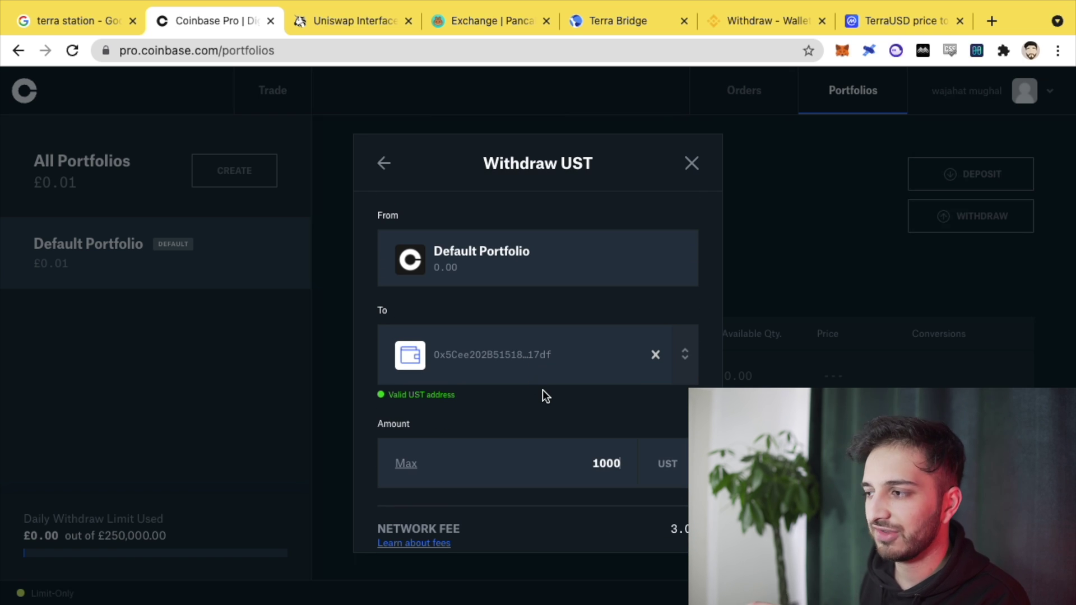
scroll(542, 395, "down", 5)
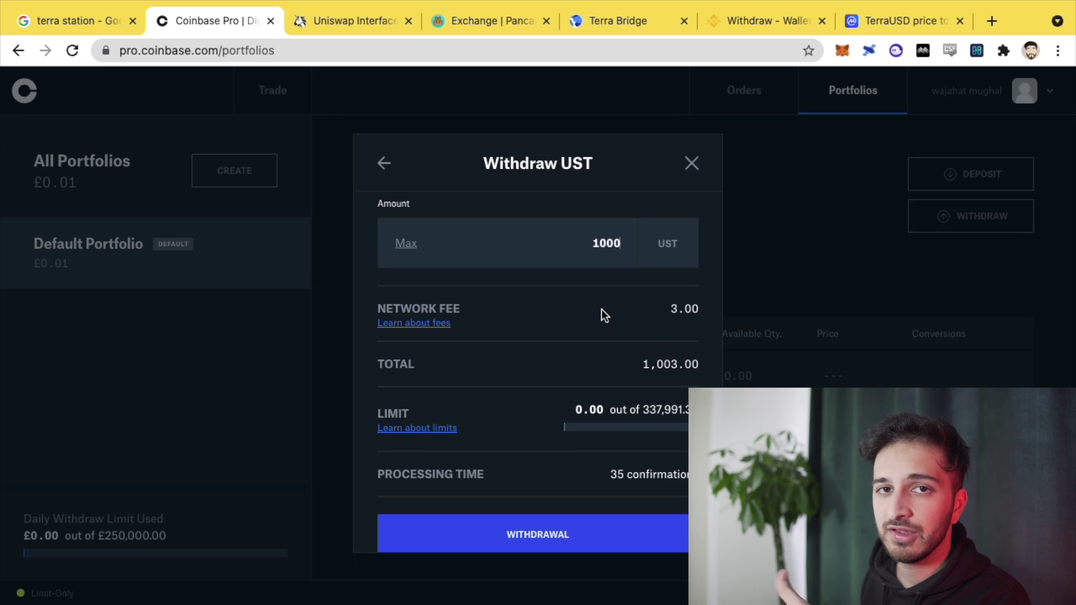
scroll(601, 309, "up", 5)
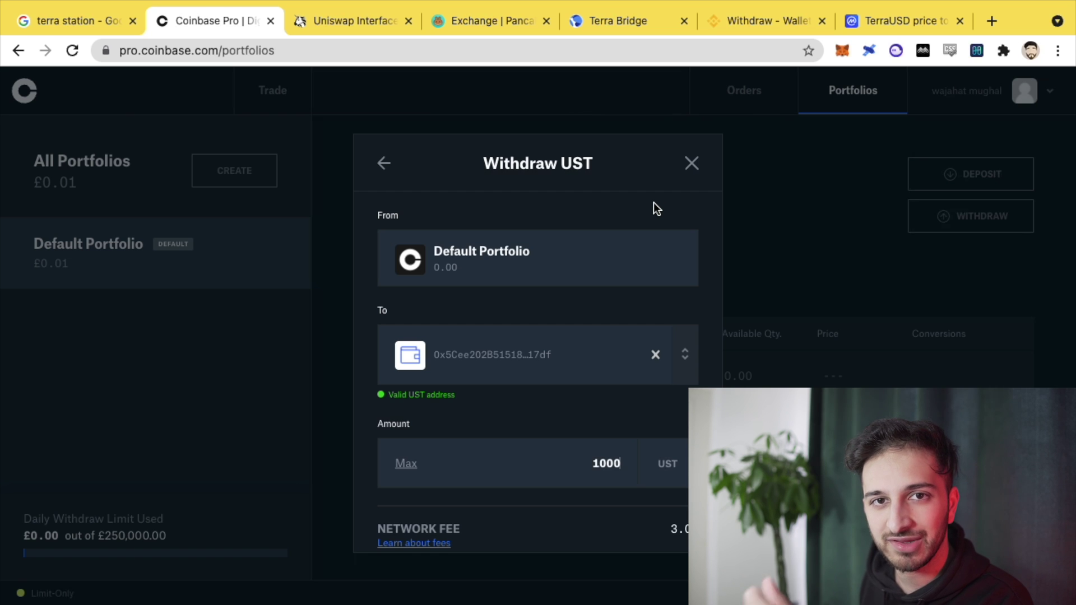
left_click(691, 164)
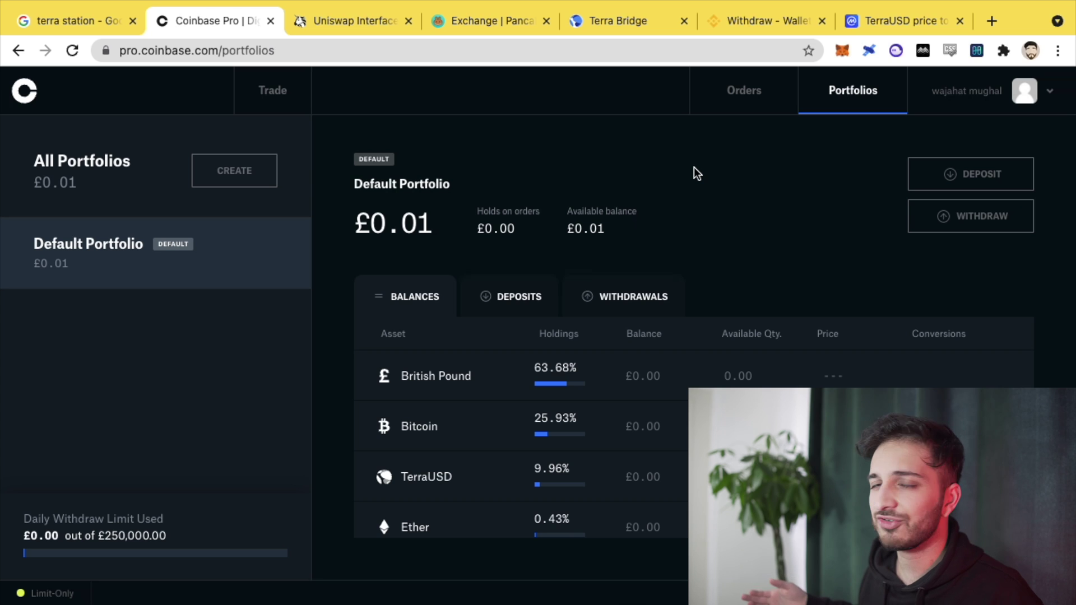
On Terra Bridge, set the transfer route from Ethereum to Terra, dismissing the wallet prompt.
left_click(592, 27)
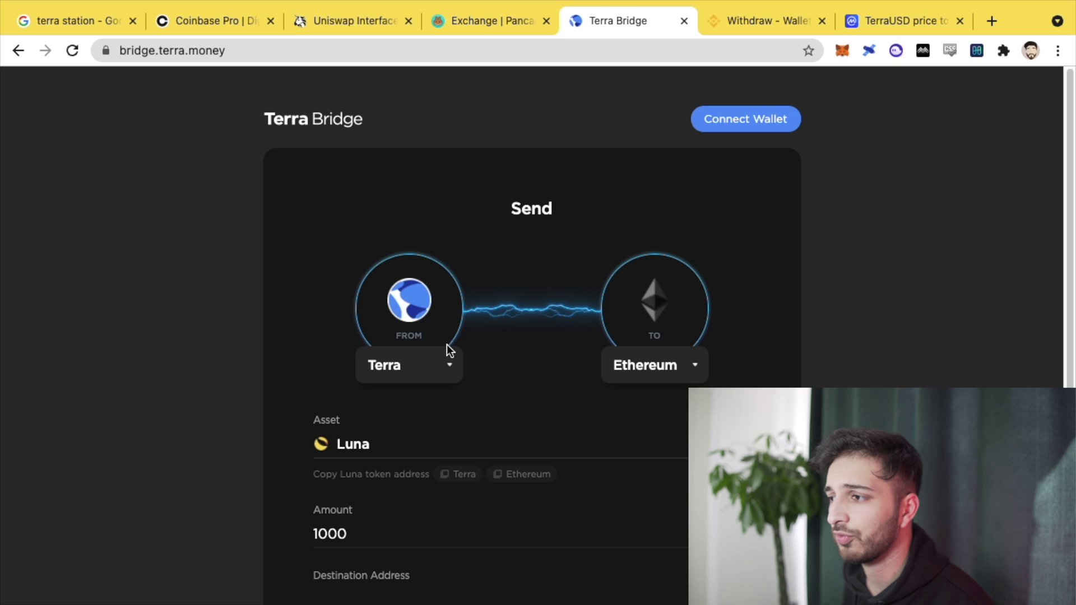
left_click(452, 363)
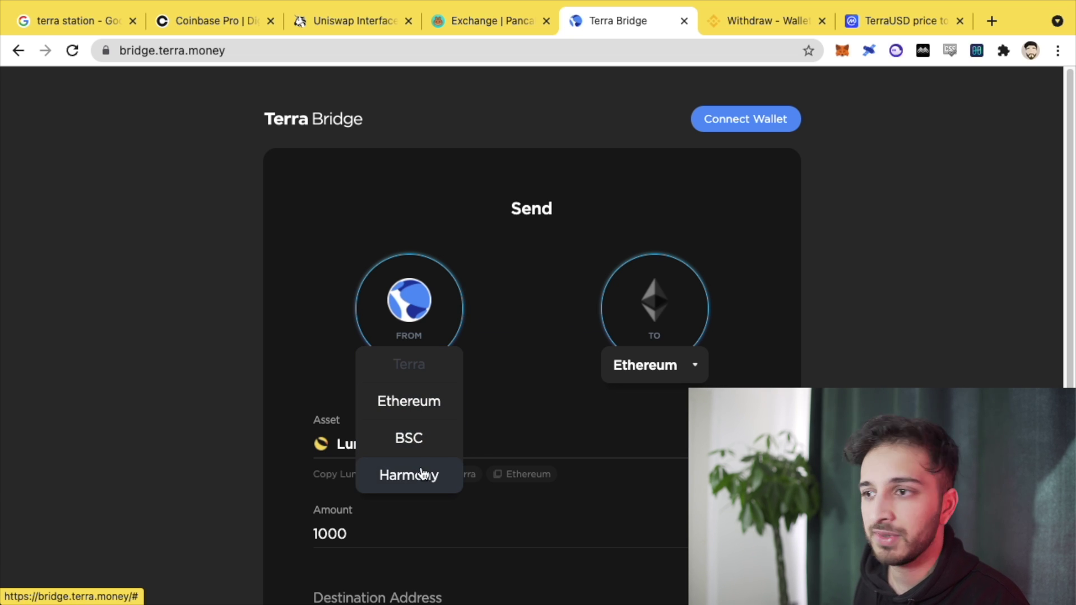
left_click(423, 402)
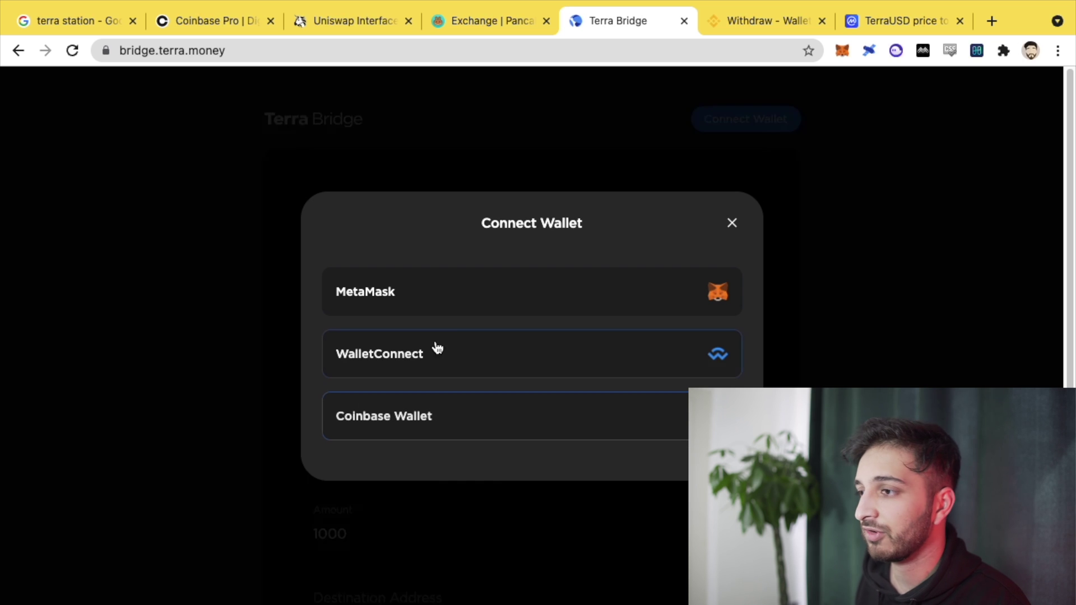
left_click(732, 222)
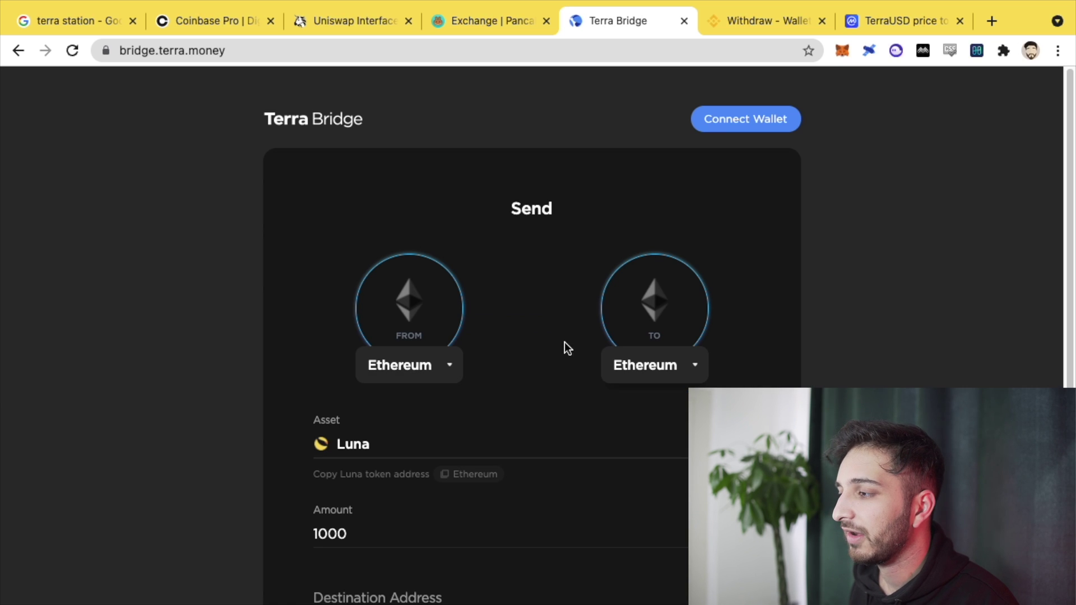
left_click(663, 366)
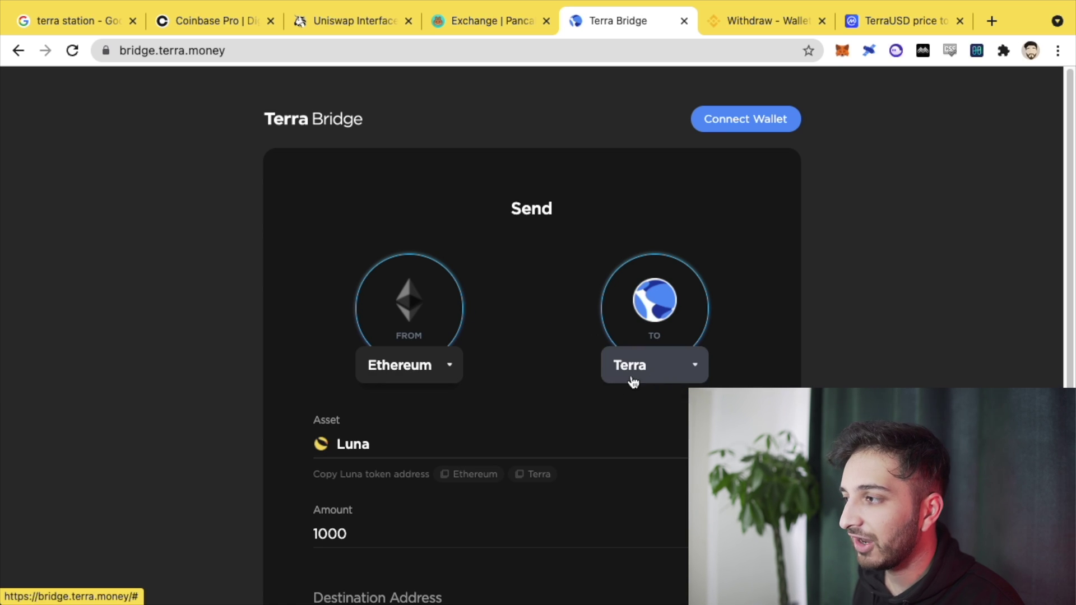
Switch the bridge asset to UST and enter a terra1 destination address.
left_click(449, 415)
left_click(448, 290)
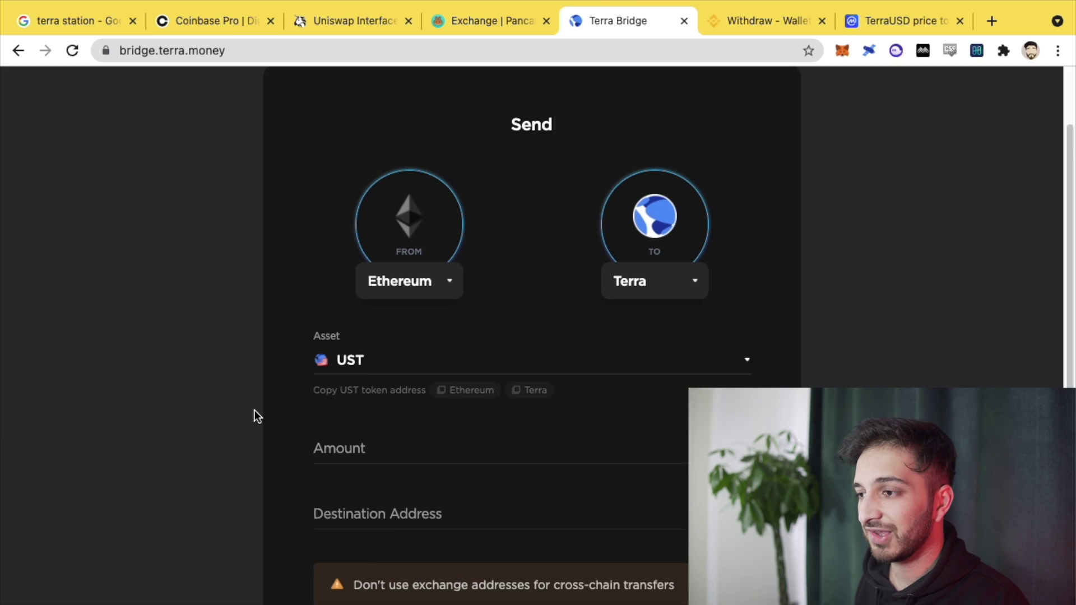
scroll(254, 410, "down", 1)
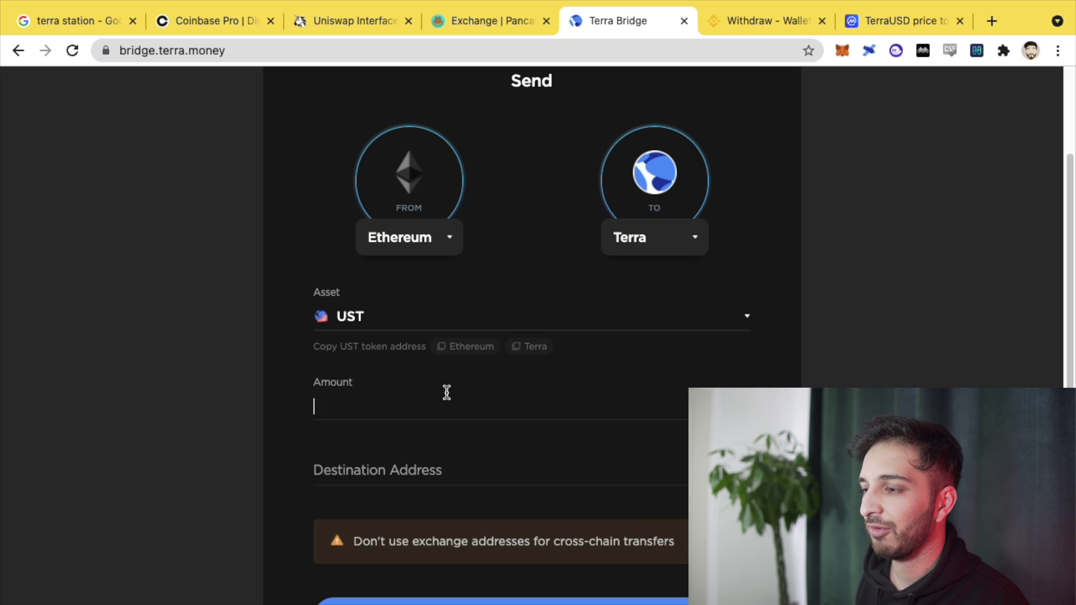
type("1000")
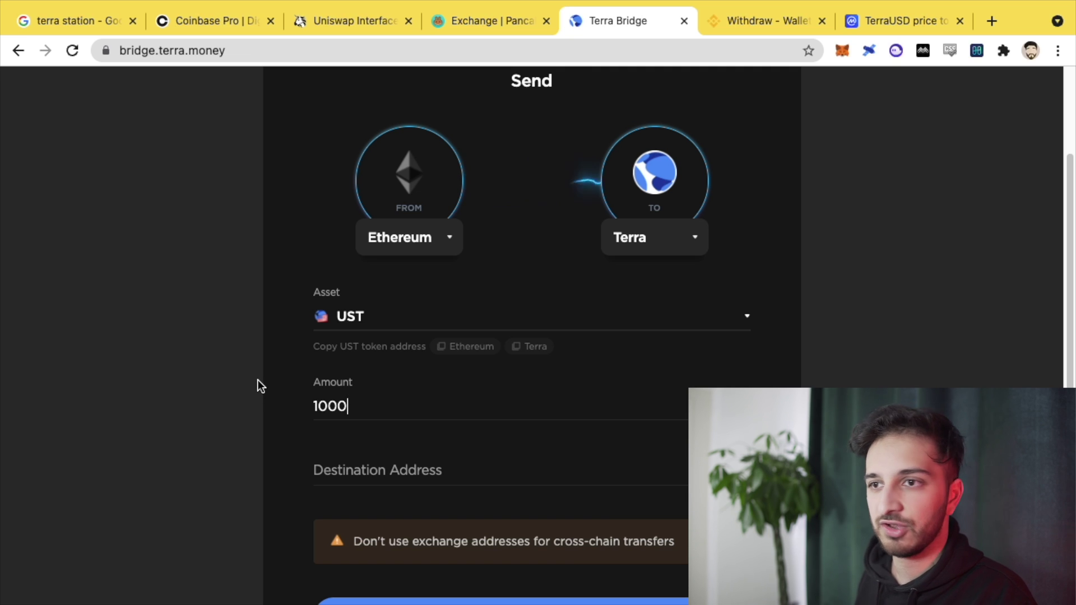
scroll(259, 380, "up", 1)
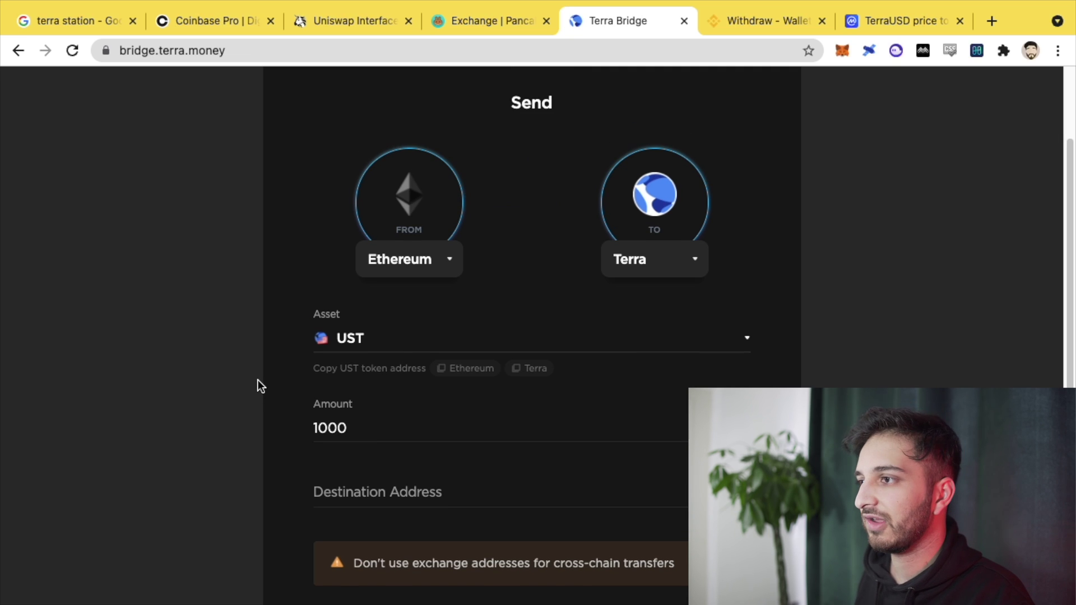
left_click(424, 491)
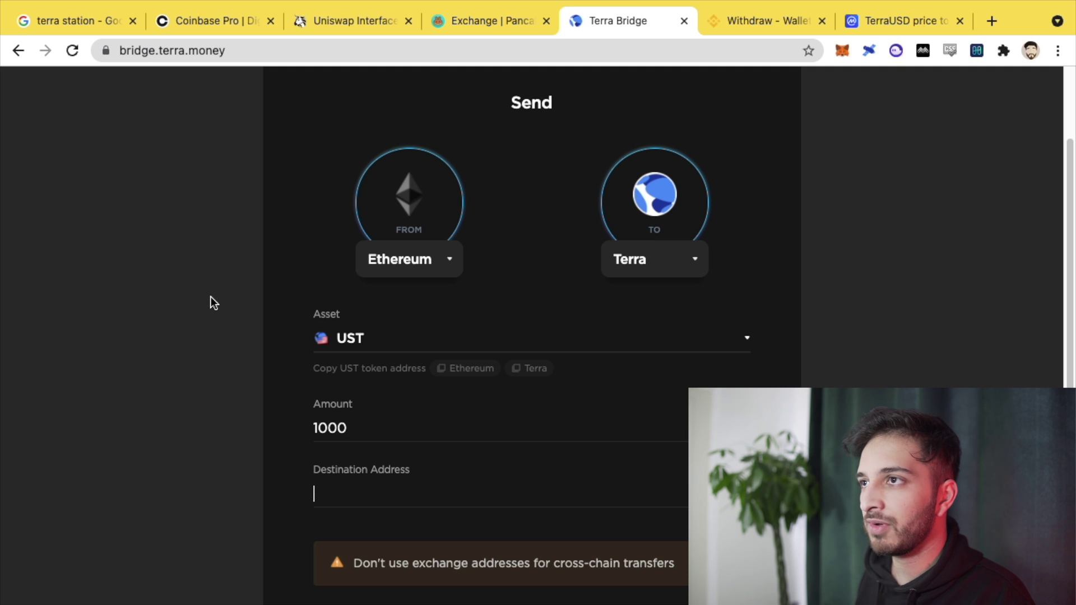
left_click(86, 28)
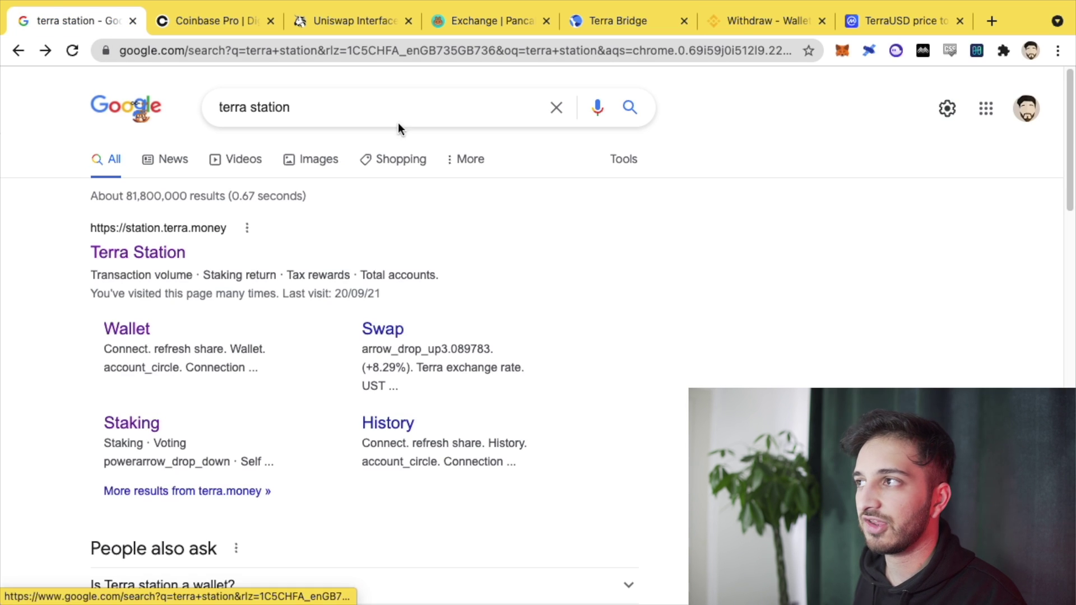
left_click(592, 20)
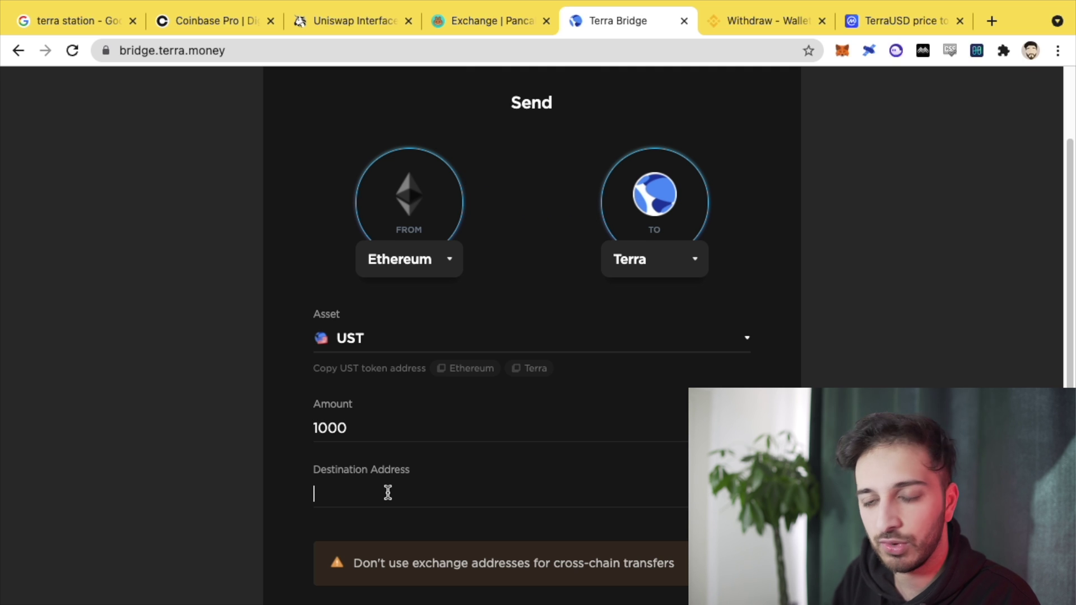
type("terra1")
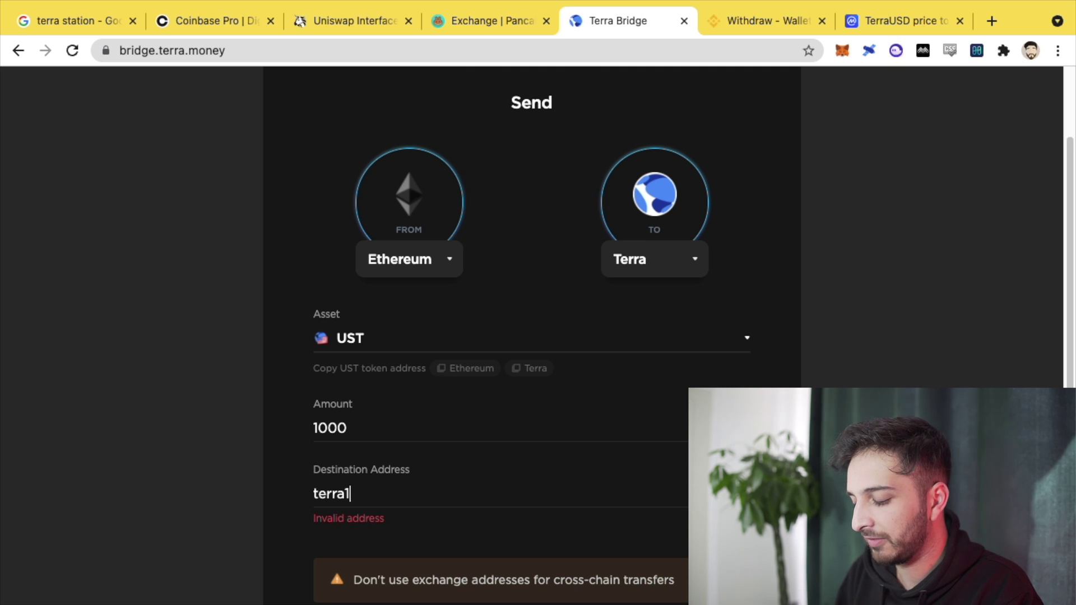
type("subsc")
key("BackSpace")
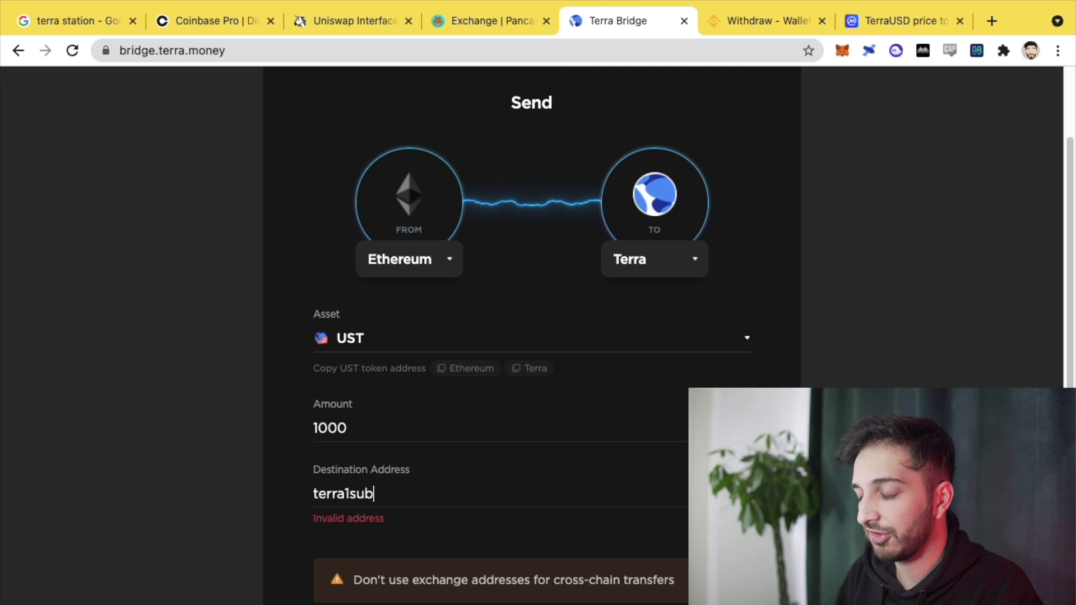
type("2wq")
key("BackSpace")
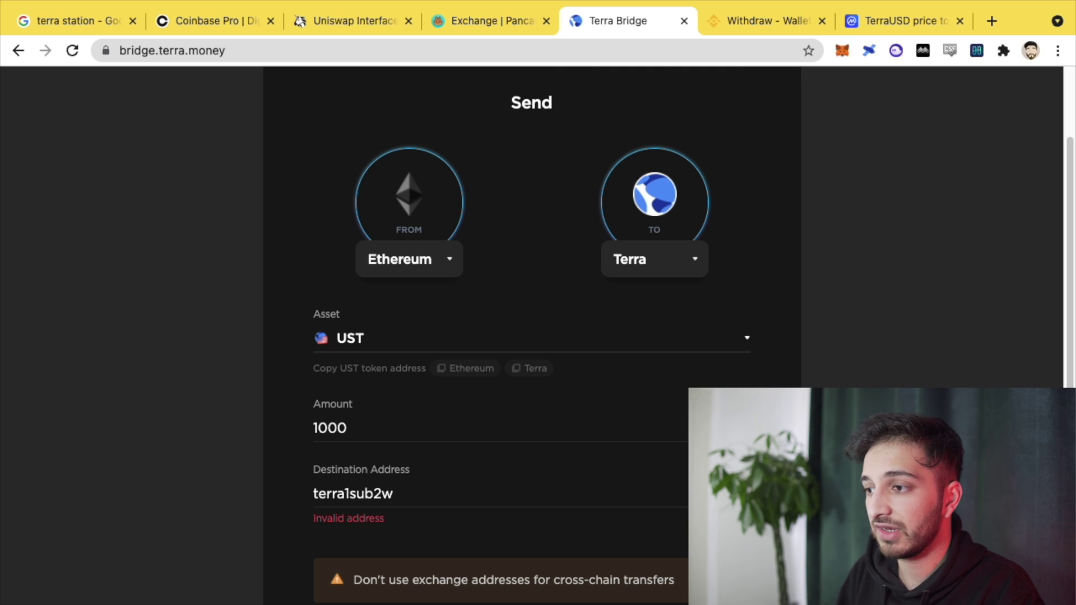
type("aj")
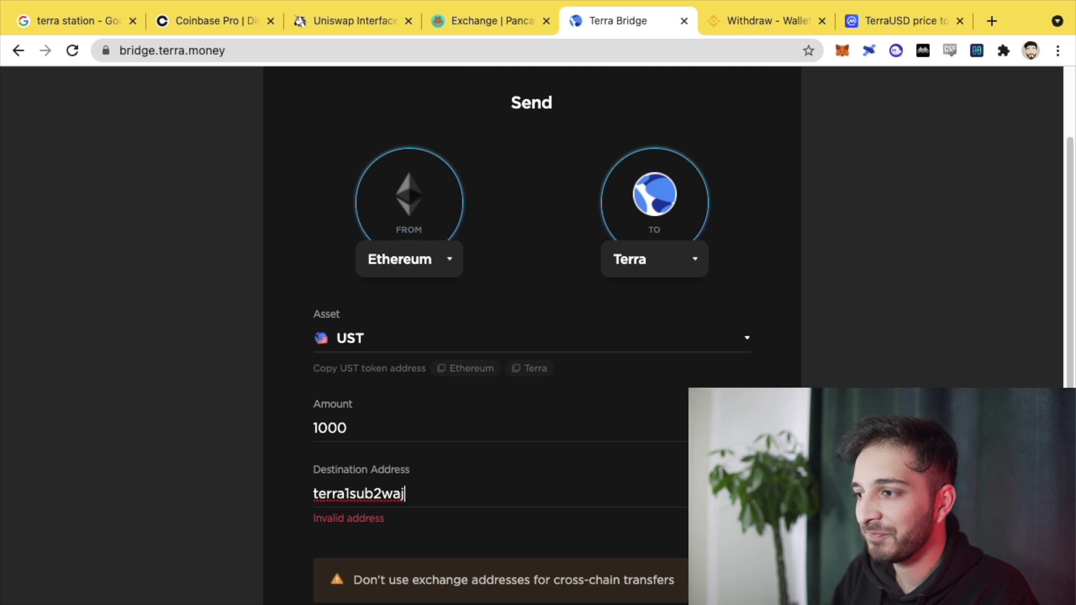
scroll(463, 488, "down", 1)
scroll(463, 488, "down", 2)
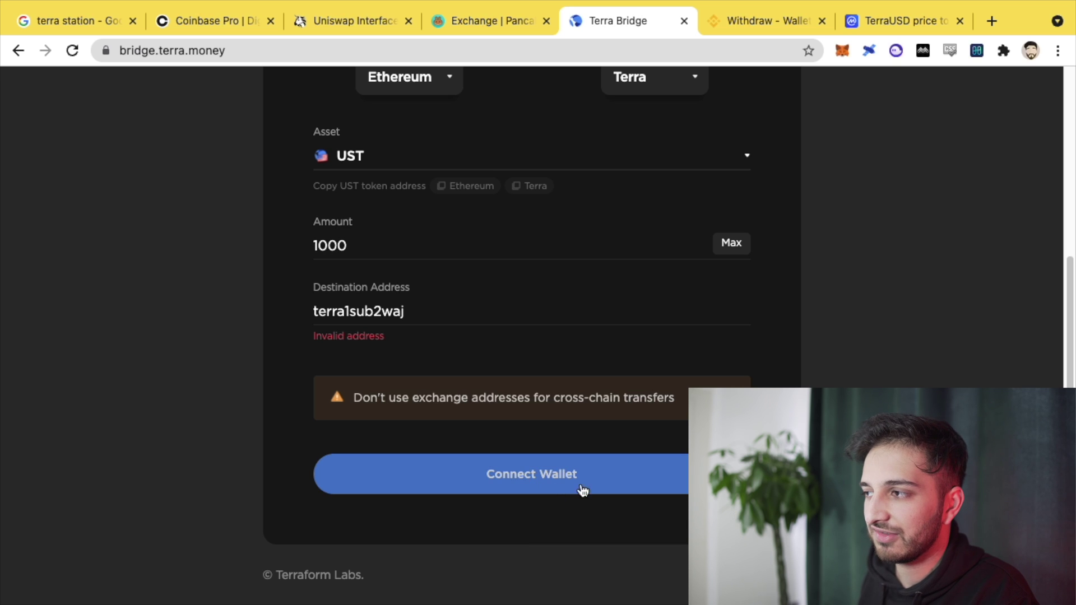
scroll(339, 416, "up", 3)
scroll(270, 397, "up", 1)
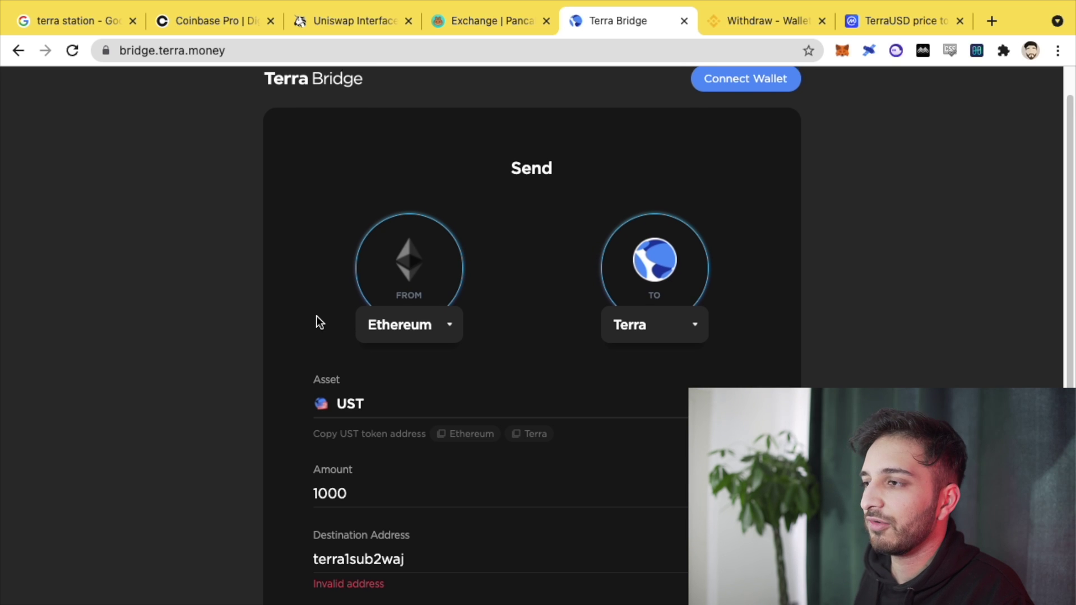
scroll(317, 316, "up", 2)
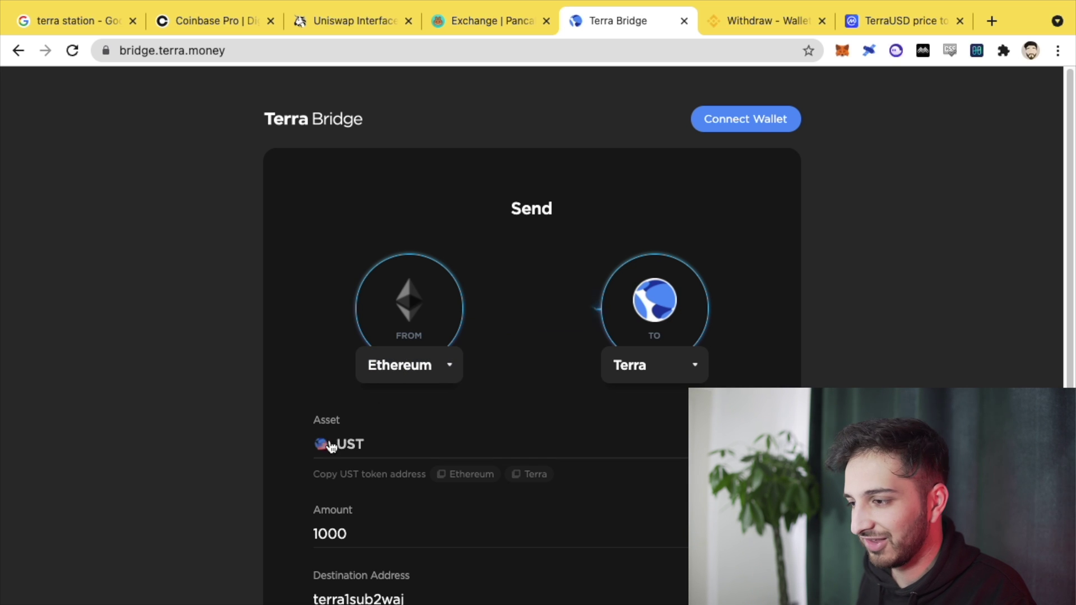
scroll(214, 451, "down", 1)
scroll(217, 458, "down", 5)
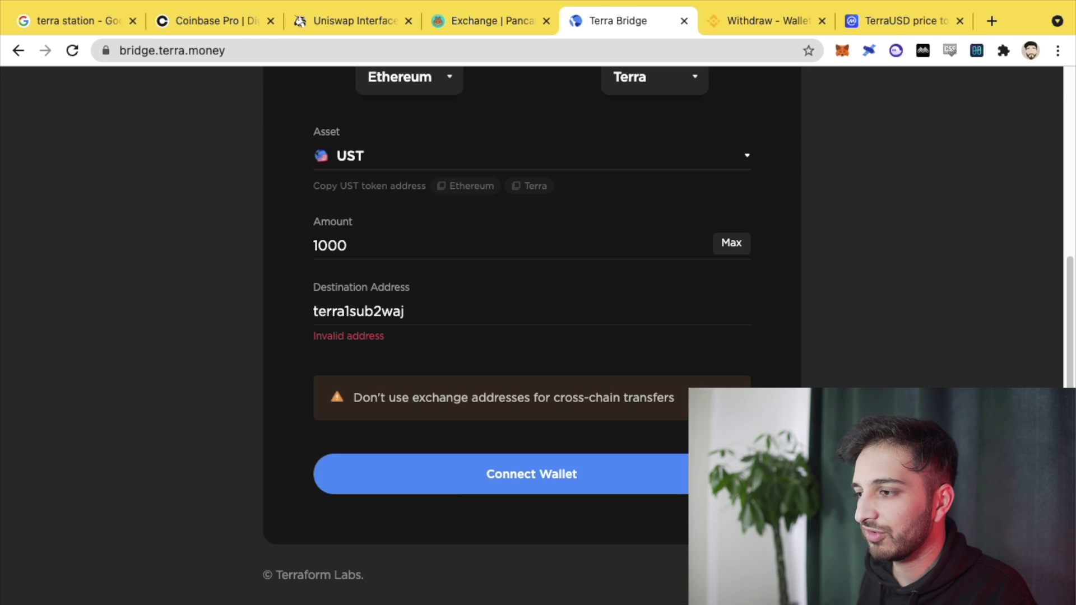
scroll(67, 335, "up", 5)
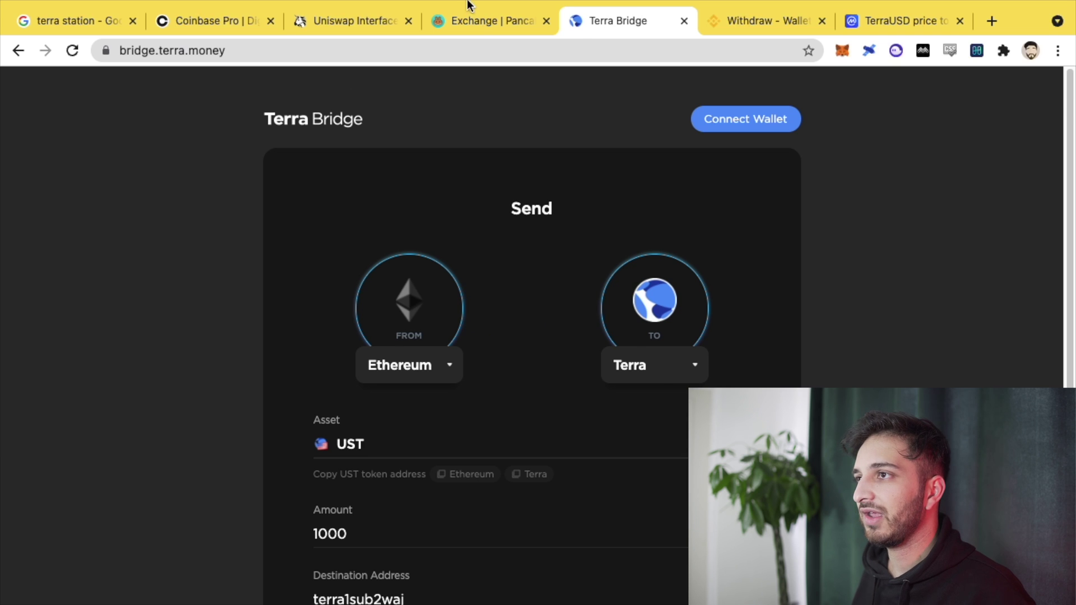
mouse_move(353, 63)
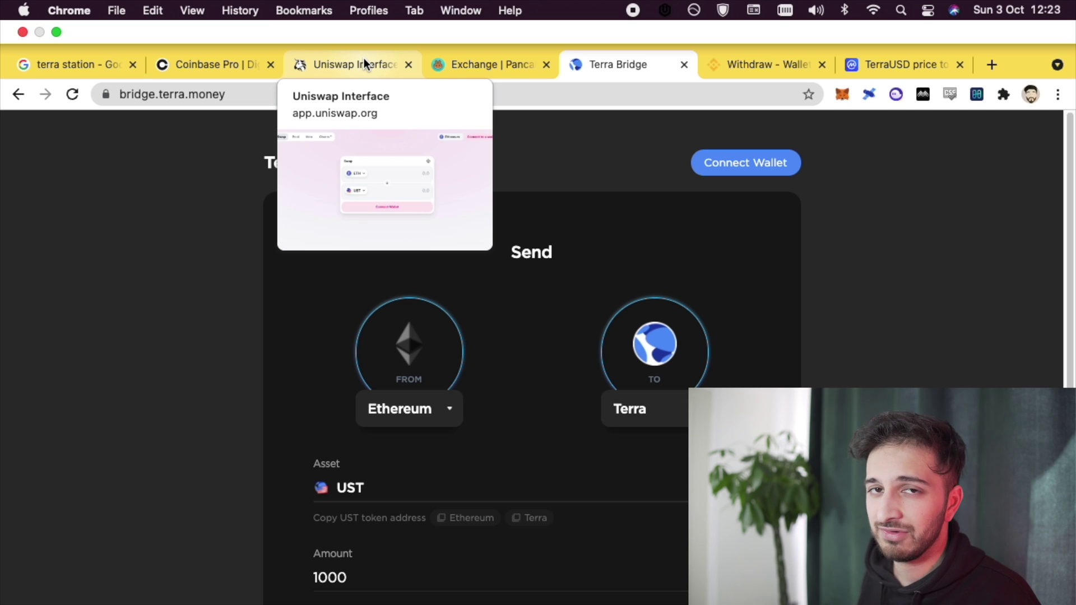
Set Uniswap's sell token to ETH, after briefly picking WBTC, and focus the amount field.
left_click(365, 64)
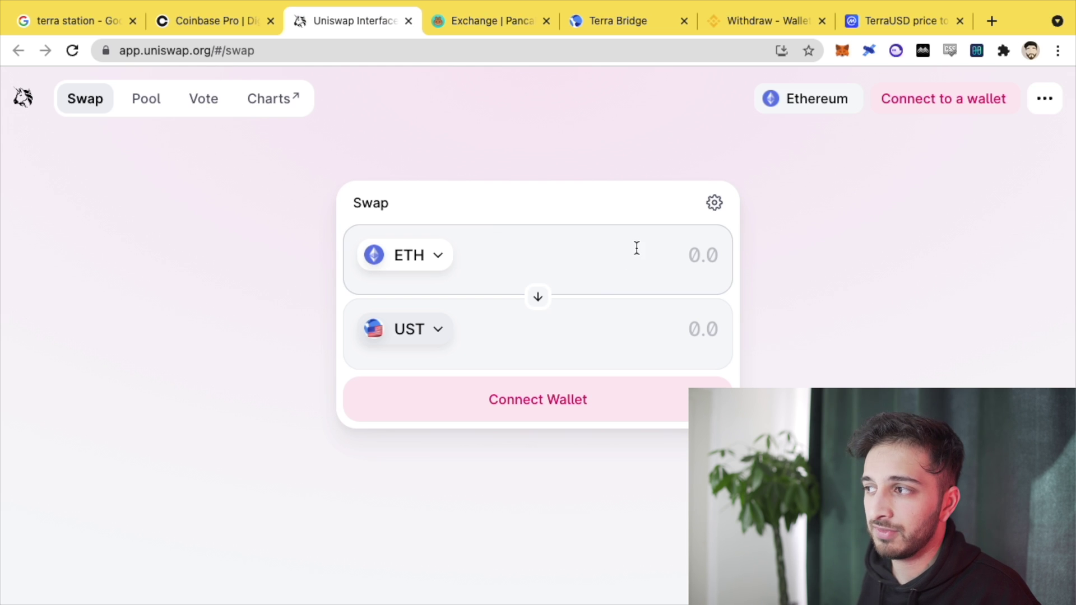
left_click(636, 252)
left_click(409, 261)
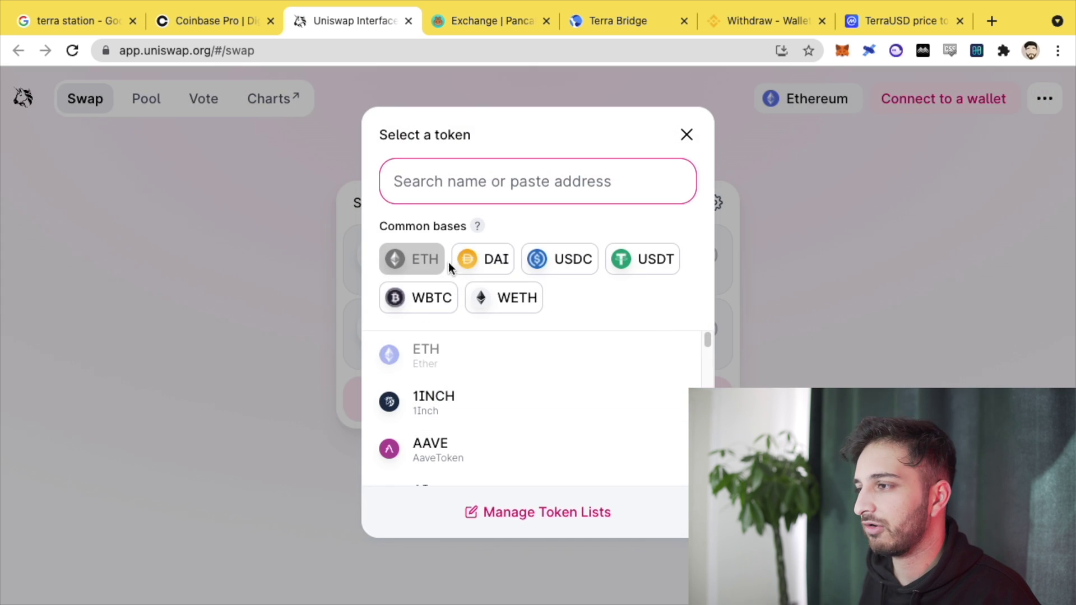
left_click(432, 298)
left_click(417, 268)
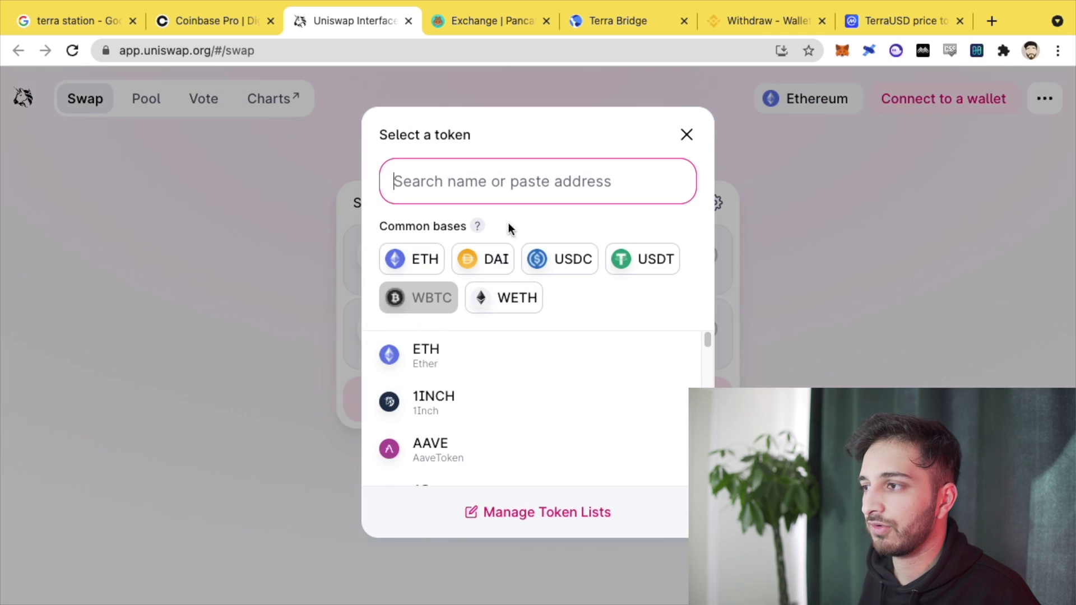
left_click(431, 263)
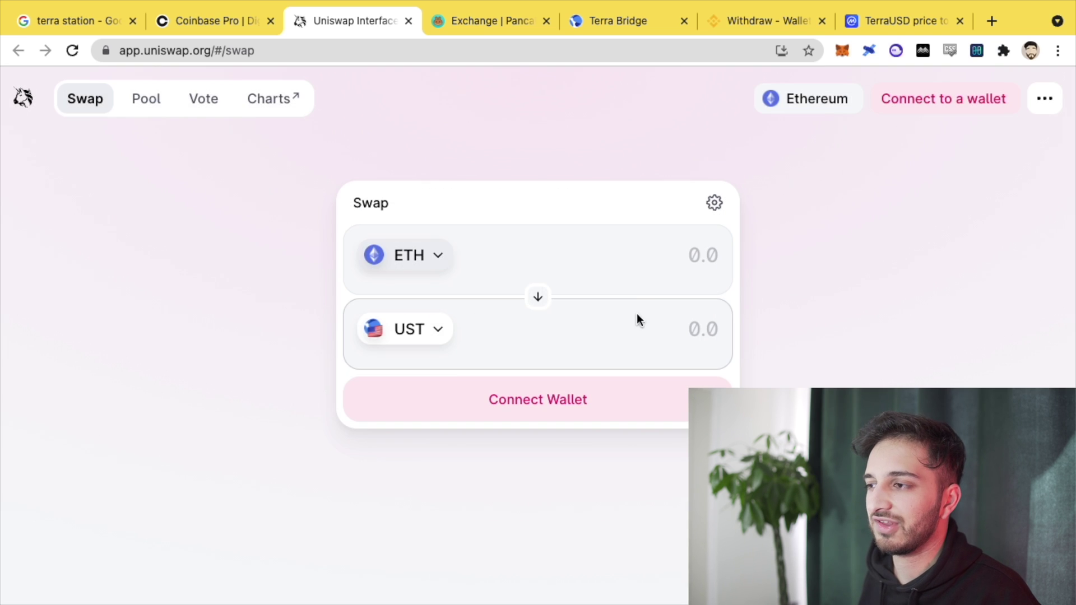
left_click(656, 254)
type("1")
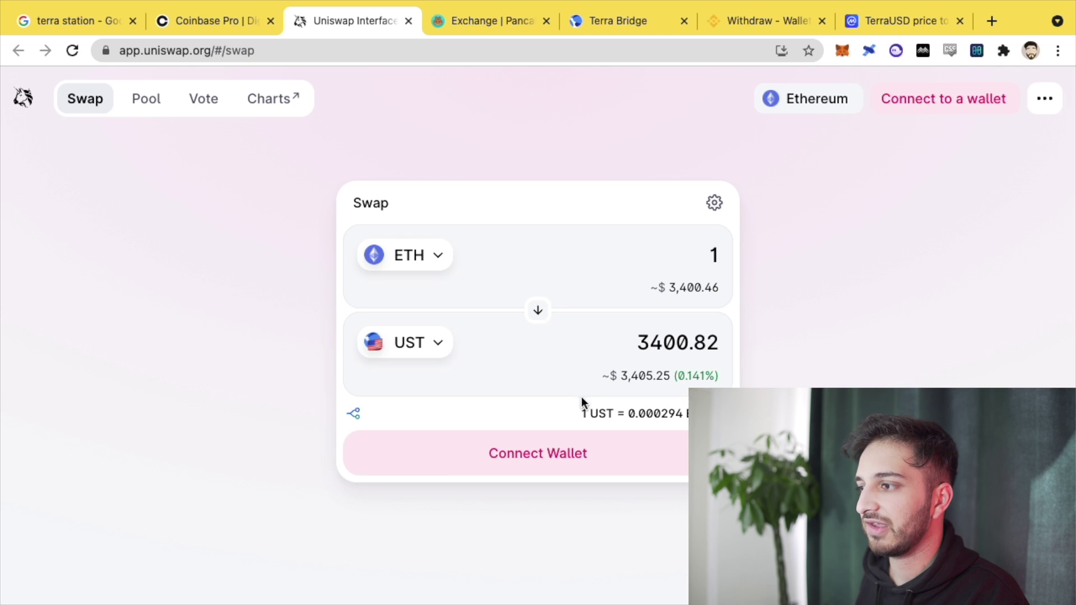
left_click(639, 19)
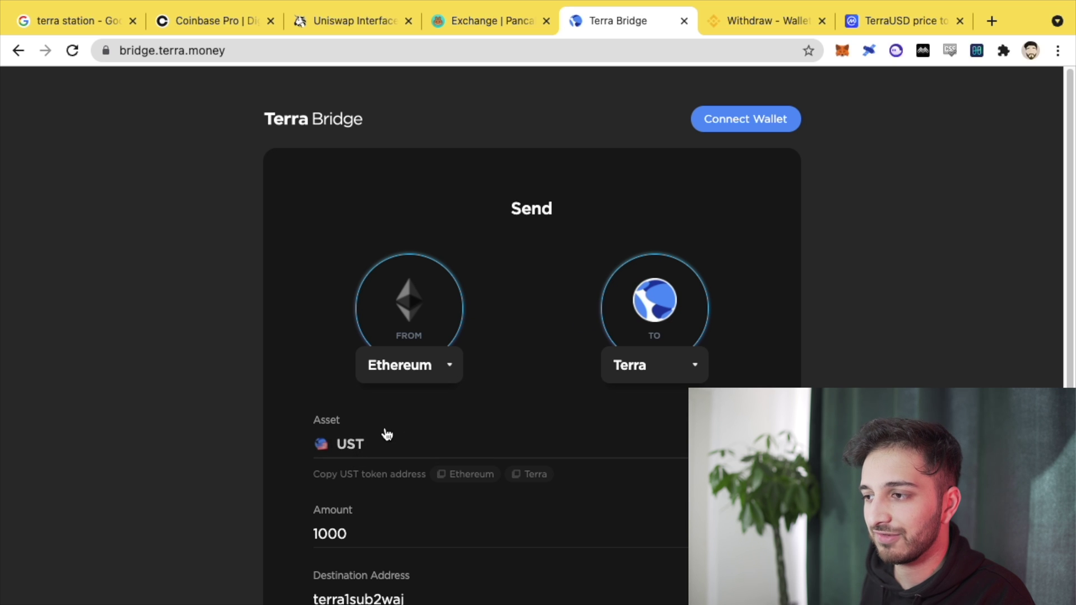
scroll(497, 492, "down", 1)
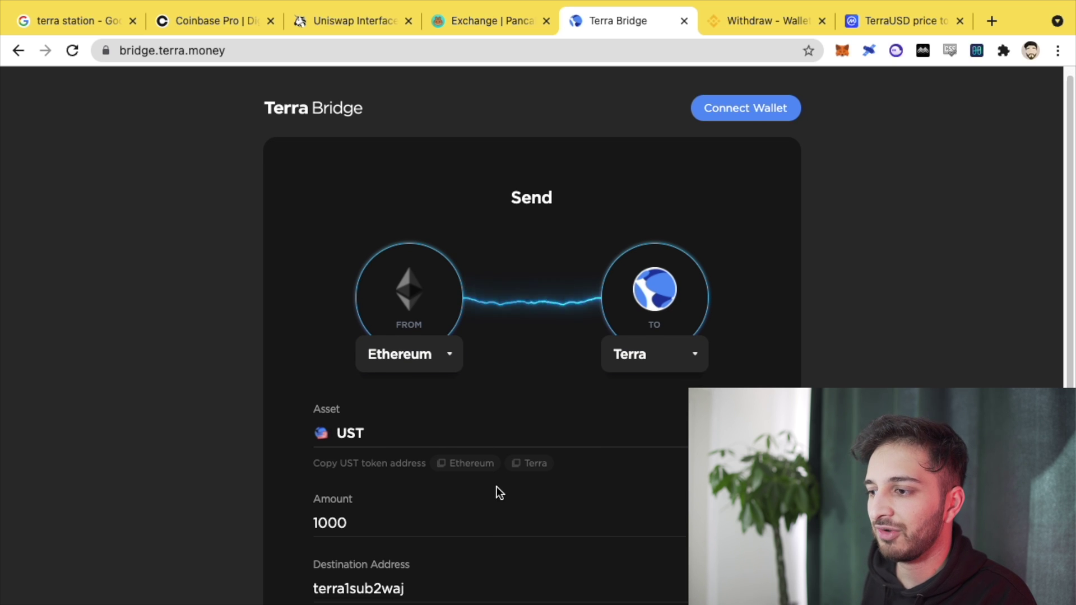
scroll(495, 492, "down", 1)
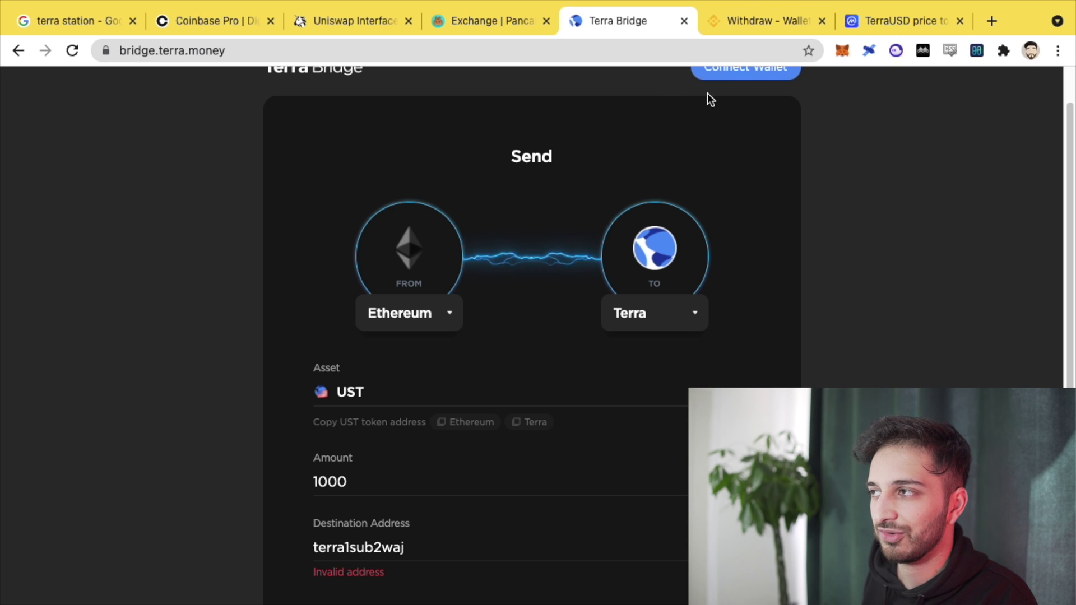
scroll(554, 294, "down", 3)
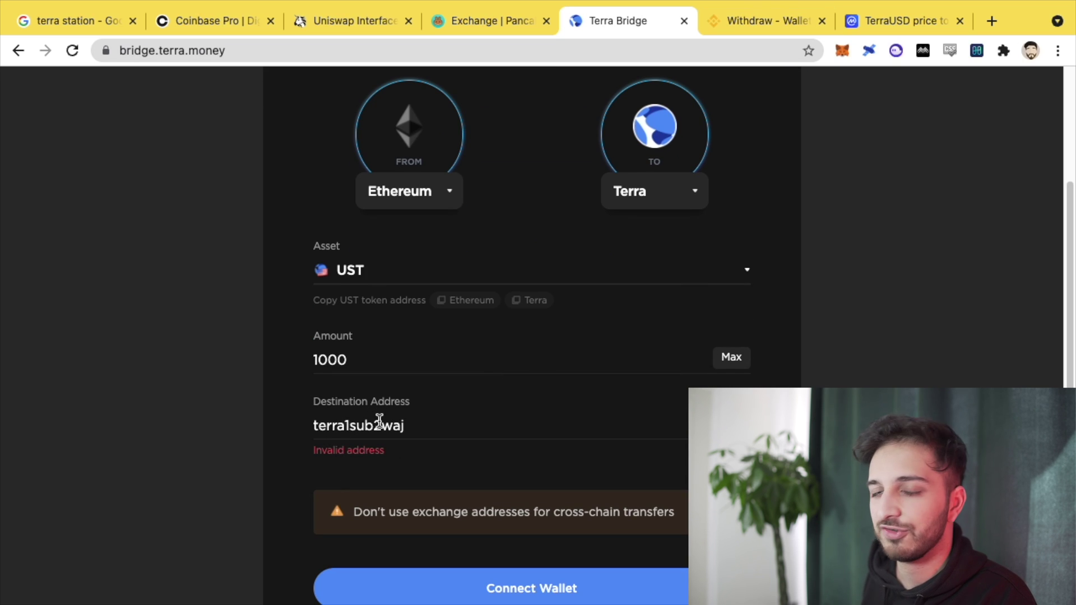
scroll(562, 505, "down", 2)
scroll(437, 295, "up", 6)
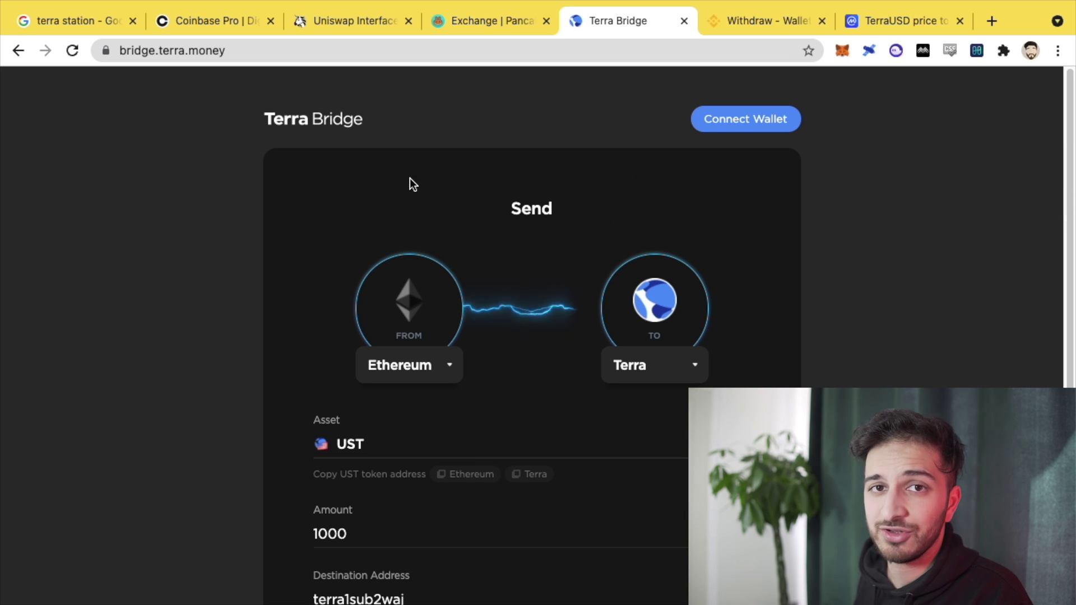
Glance at the Uniswap swap, then open Terra Bridge's FROM network list.
left_click(364, 13)
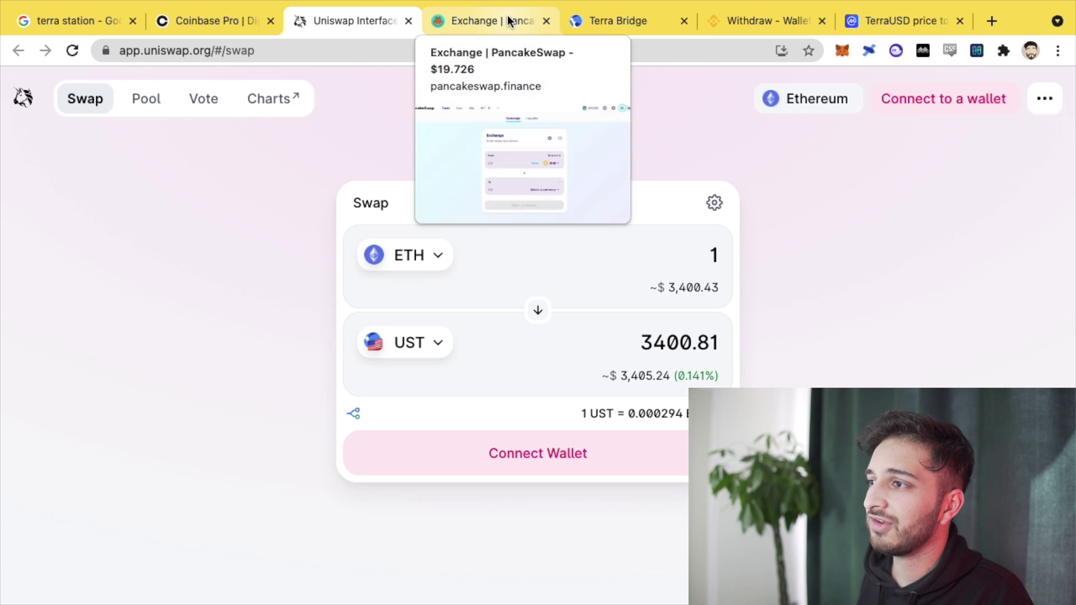
left_click(602, 18)
left_click(450, 365)
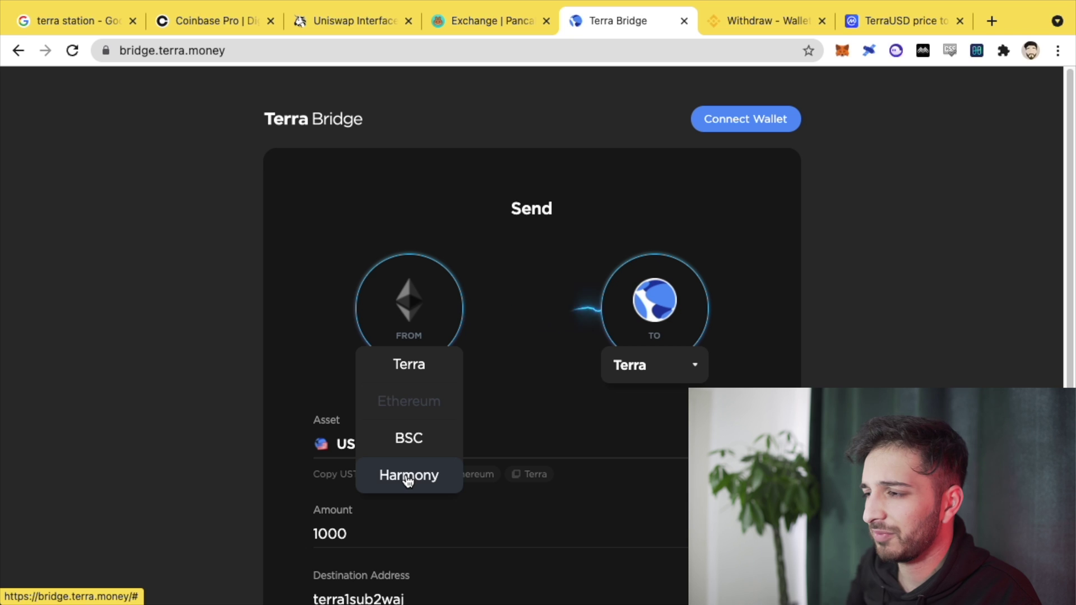
On PancakeSwap, choose UST as the token to receive for BNB.
left_click(483, 20)
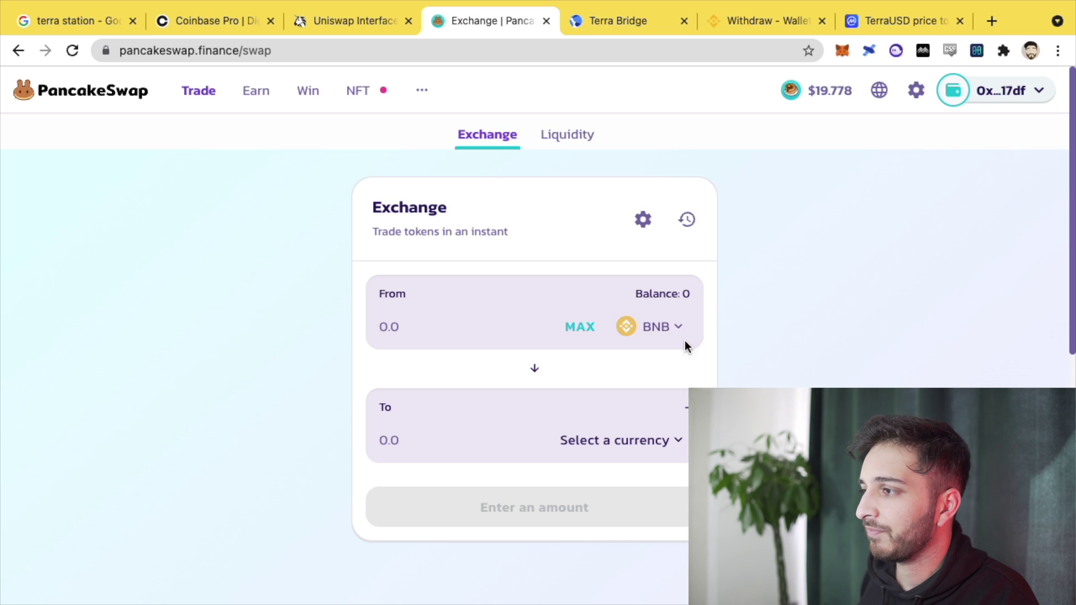
left_click(665, 445)
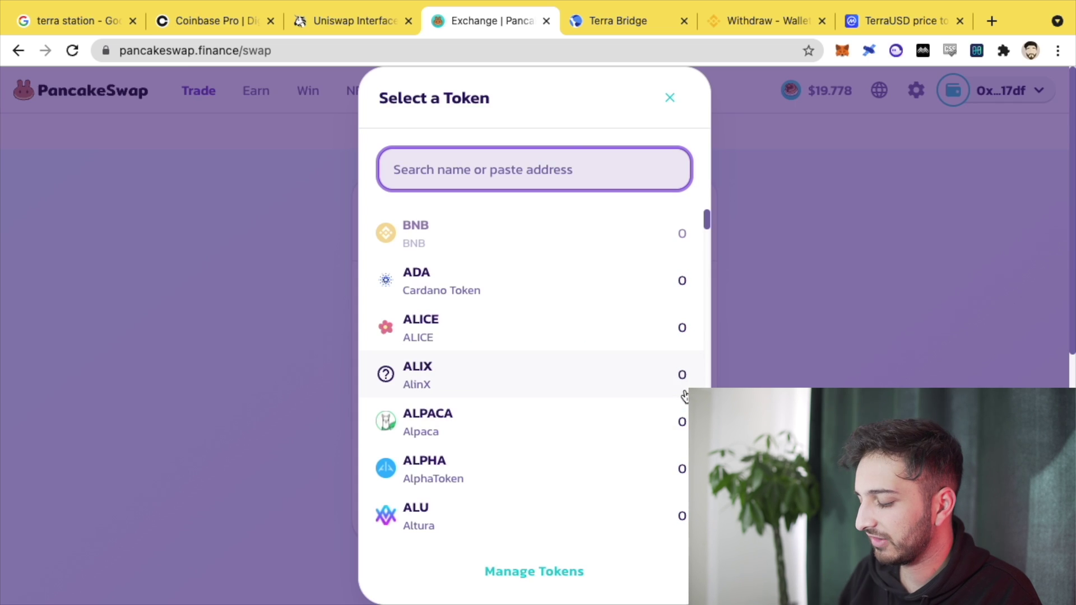
type("ust")
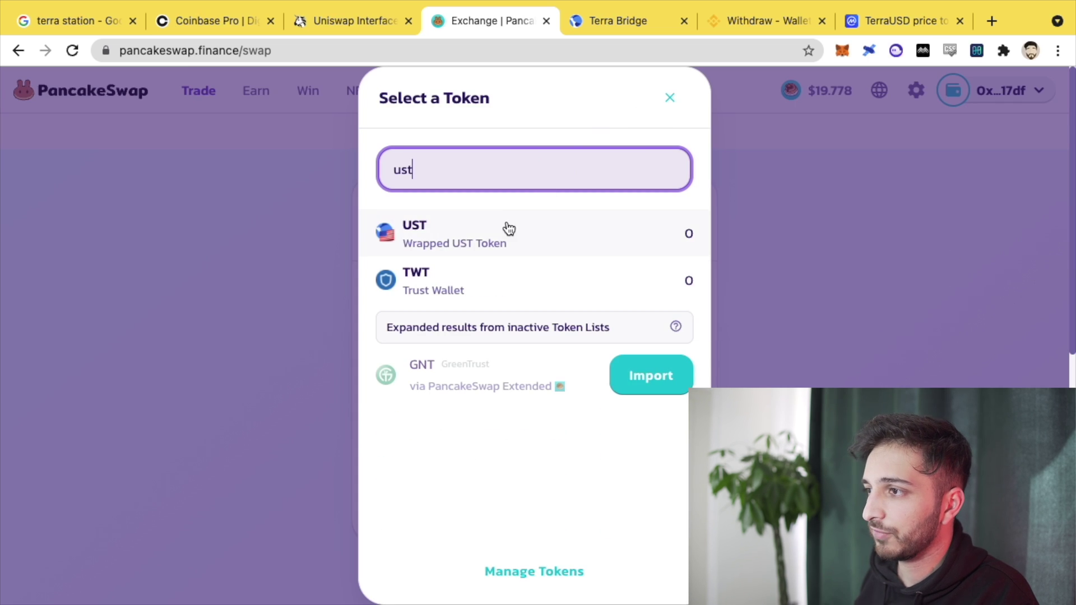
left_click(467, 243)
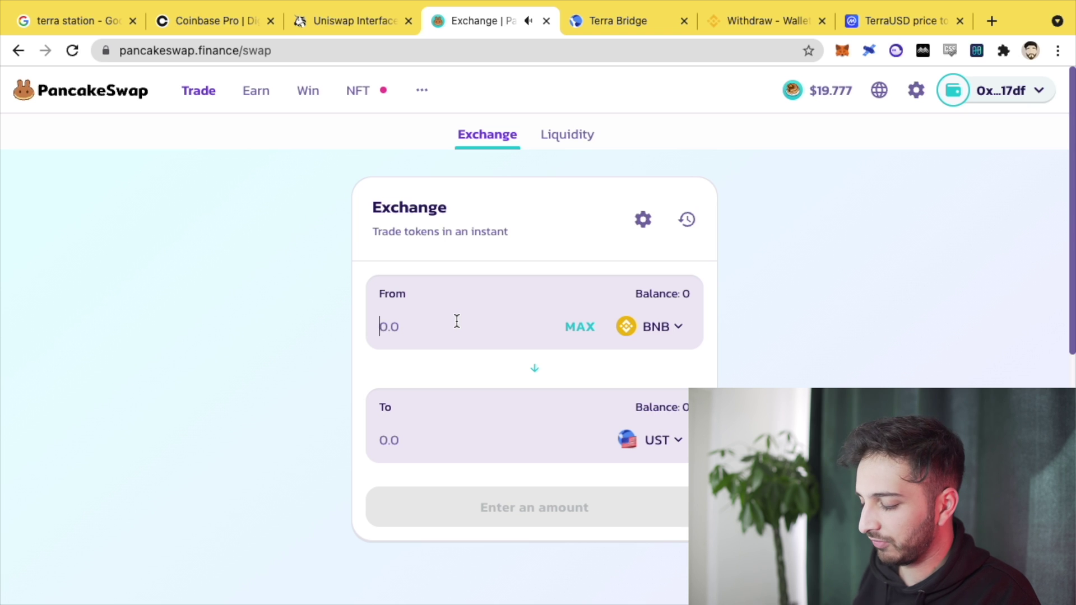
type("5")
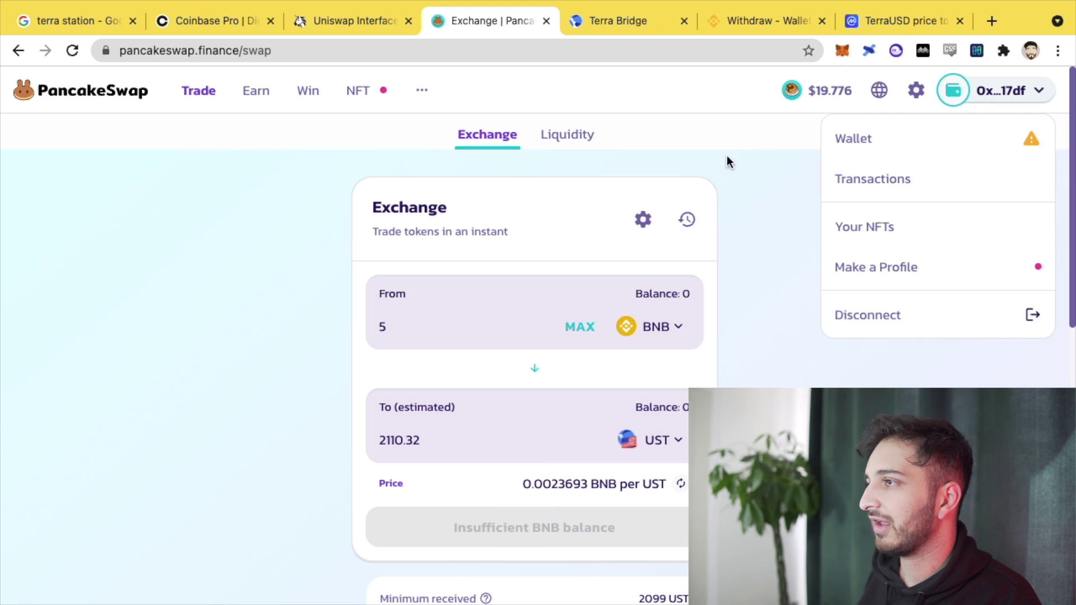
Change Terra Bridge's source network from Ethereum to BSC and dismiss the wallet prompt.
left_click(601, 18)
left_click(387, 340)
left_click(411, 444)
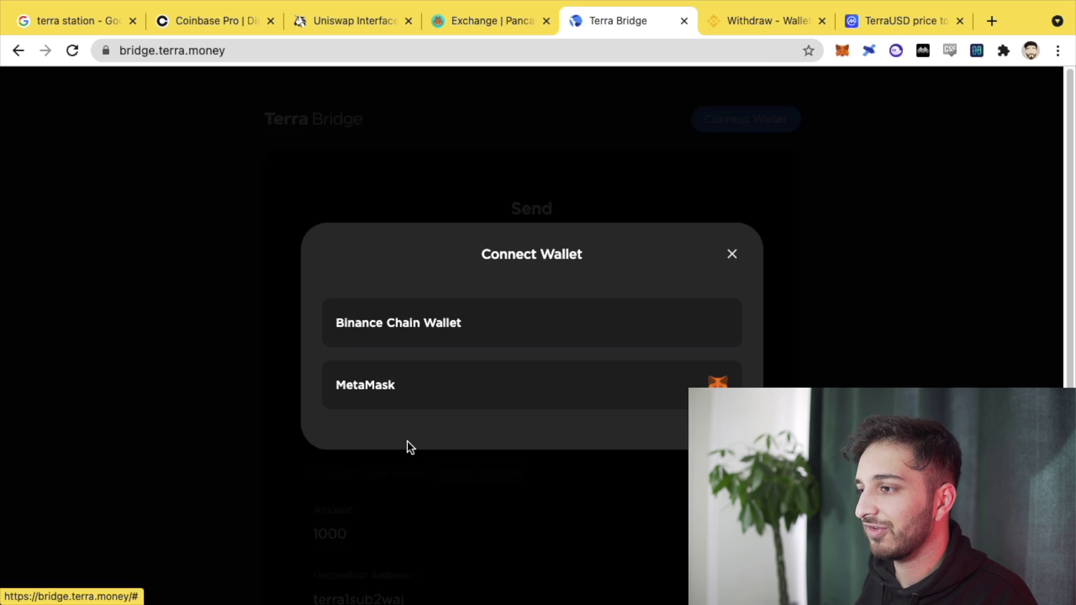
left_click(732, 254)
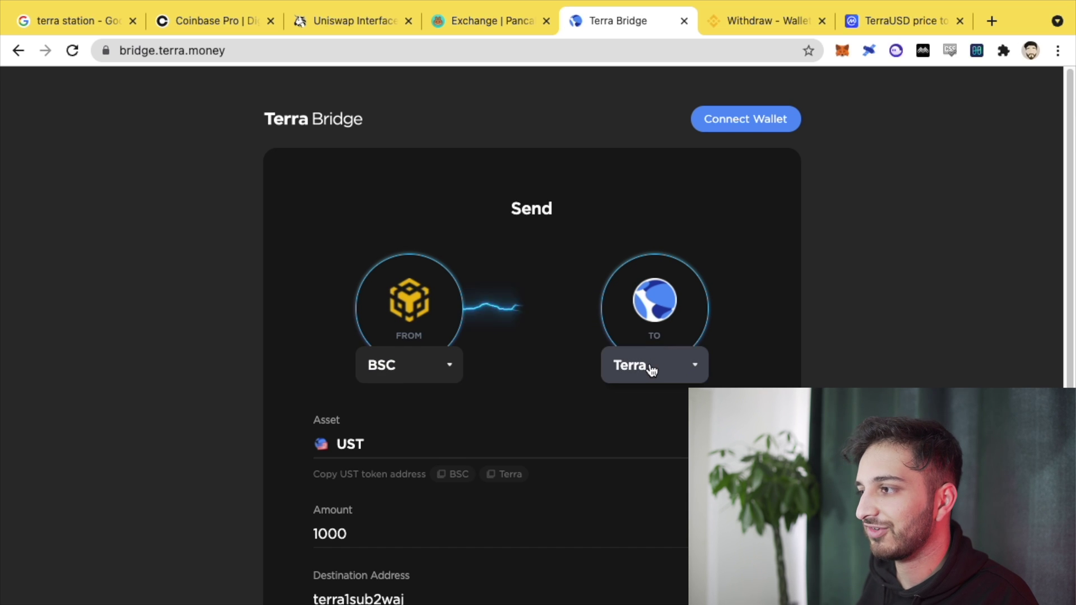
scroll(538, 378, "down", 2)
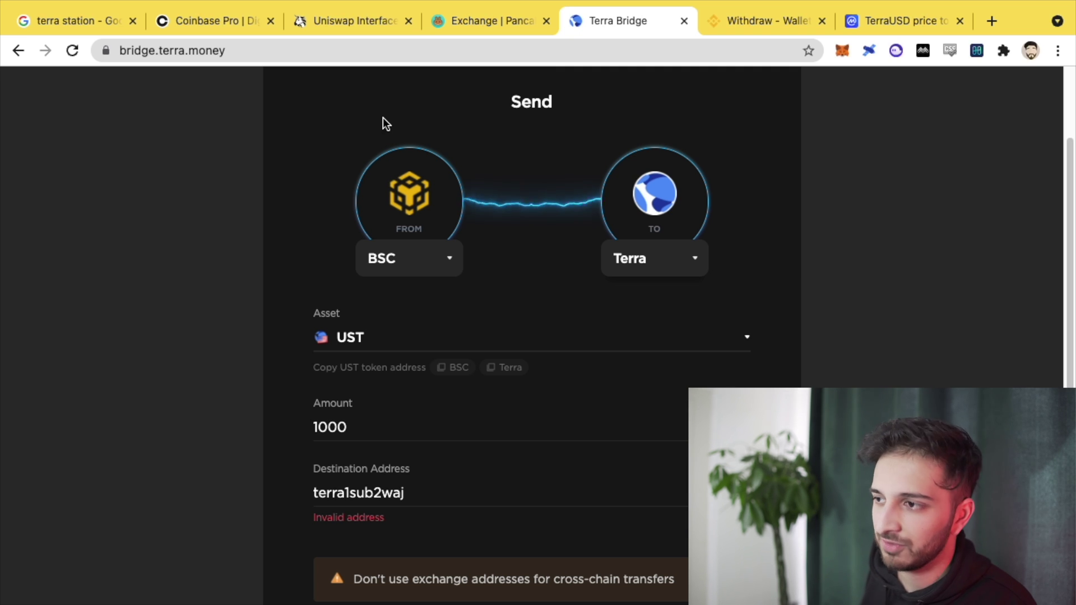
Show Binance's LUNA withdrawal page and highlight its 'LUNA withdrawal suspended' notice.
left_click(754, 23)
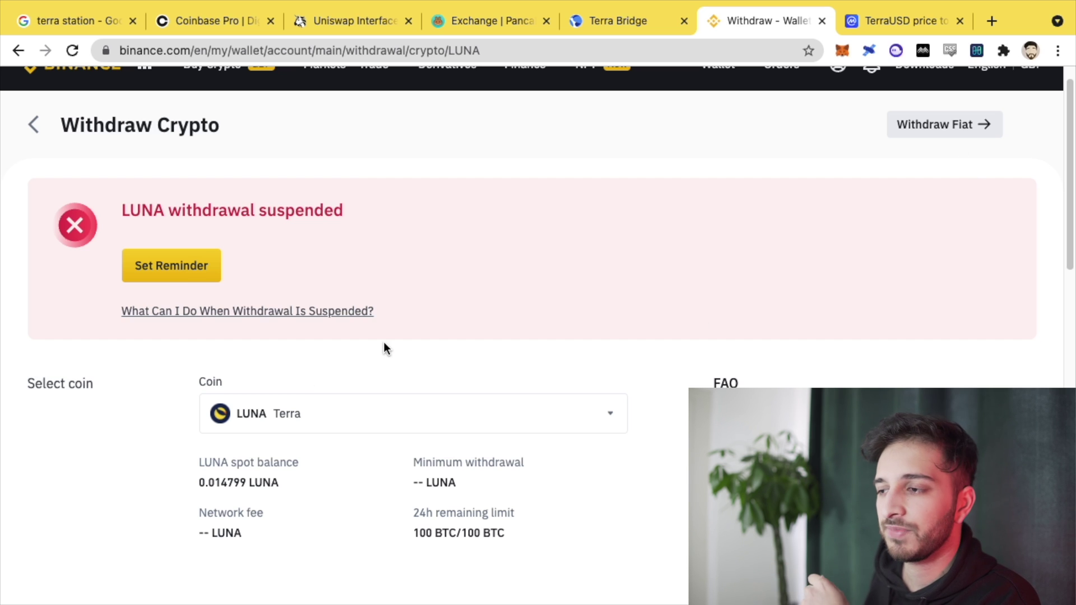
scroll(394, 351, "down", 3)
scroll(394, 350, "up", 2)
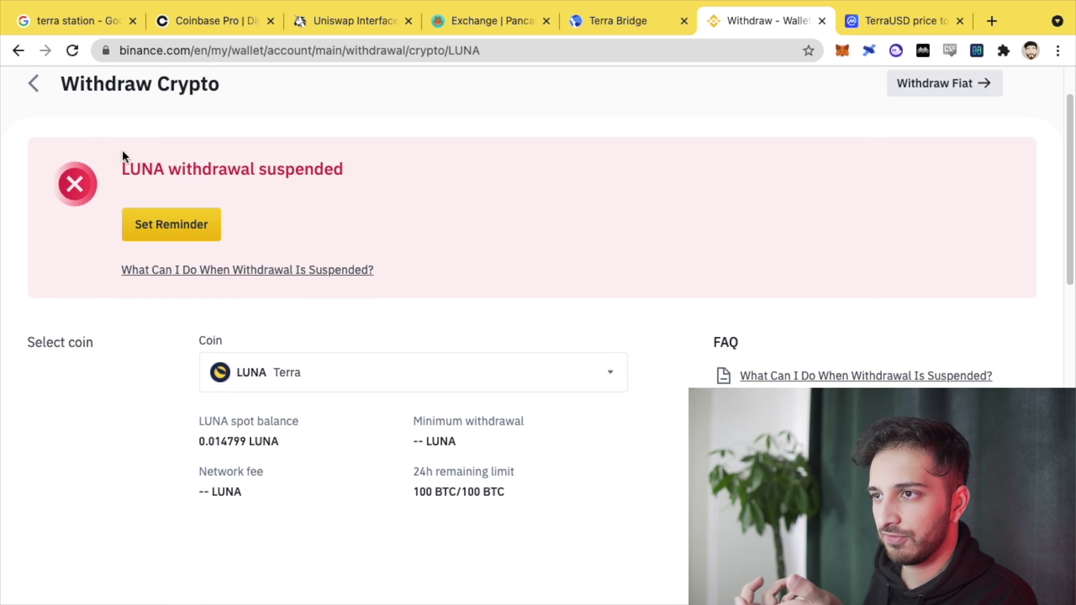
left_click_drag(122, 169, 341, 172)
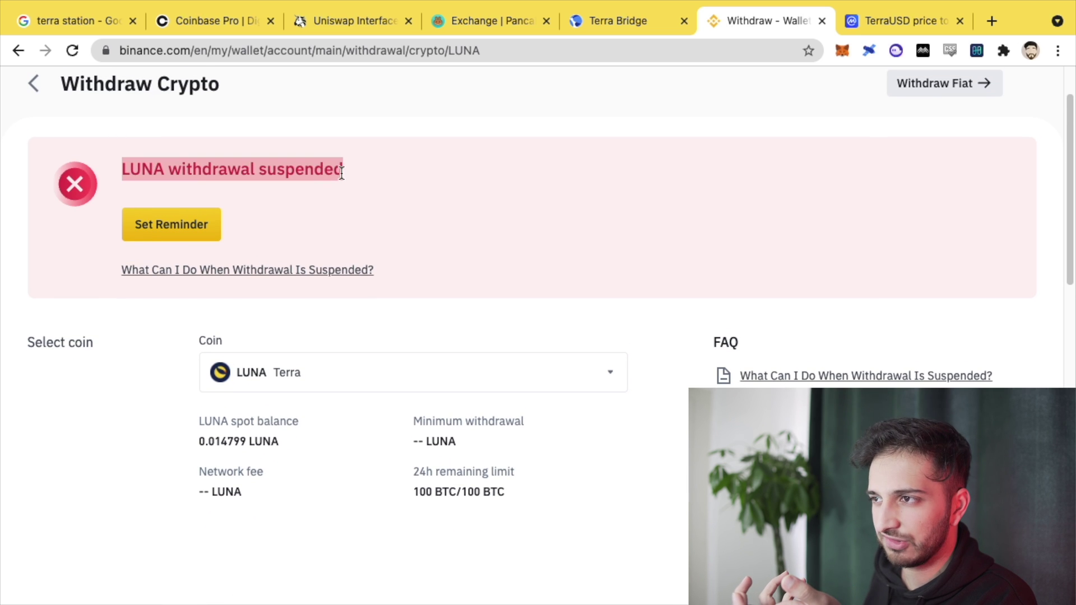
left_click(147, 346)
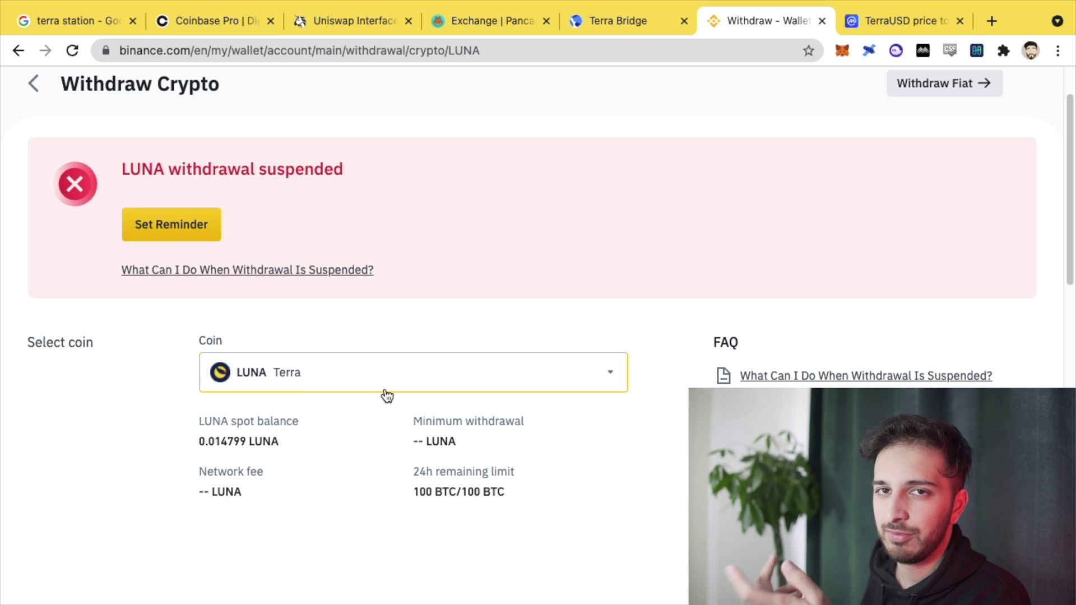
scroll(387, 395, "down", 1)
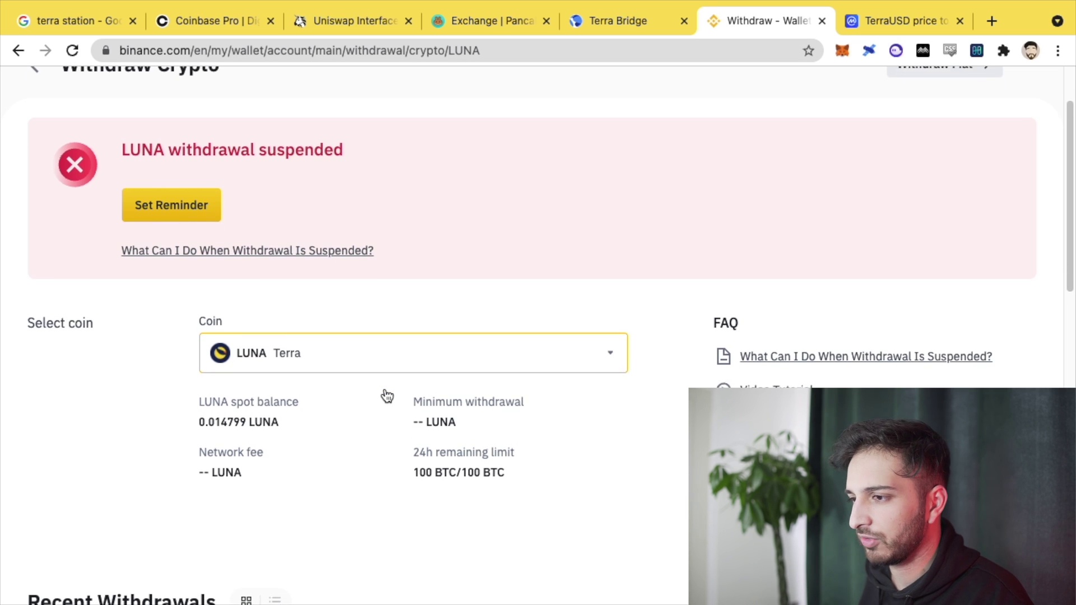
scroll(386, 395, "up", 1)
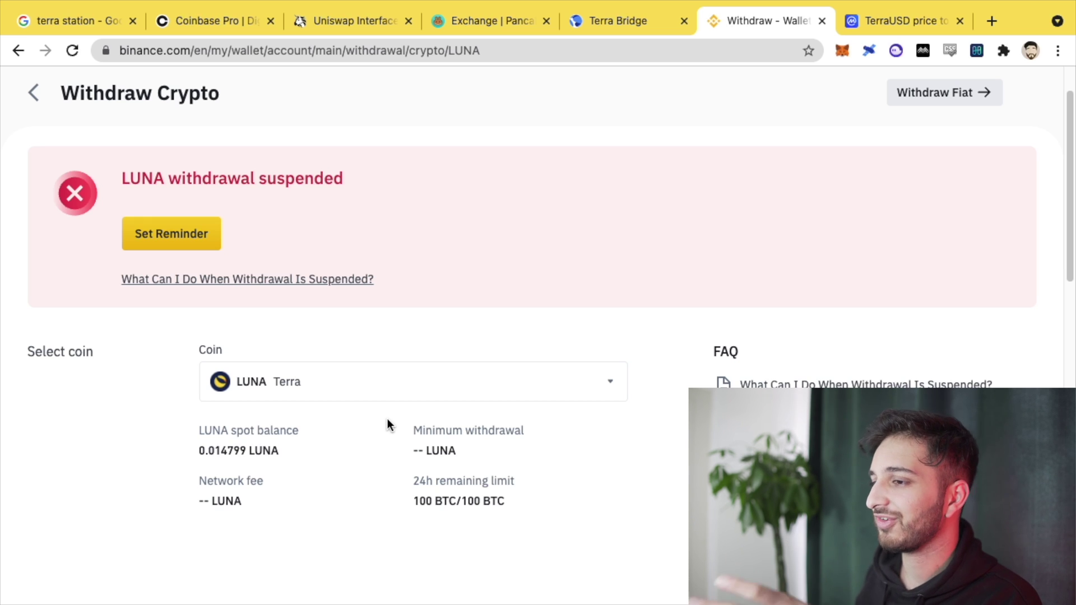
Open the TerraSwap web app at terraswap.io and set UST as the token to receive.
left_click(990, 20)
type("terraswap.io")
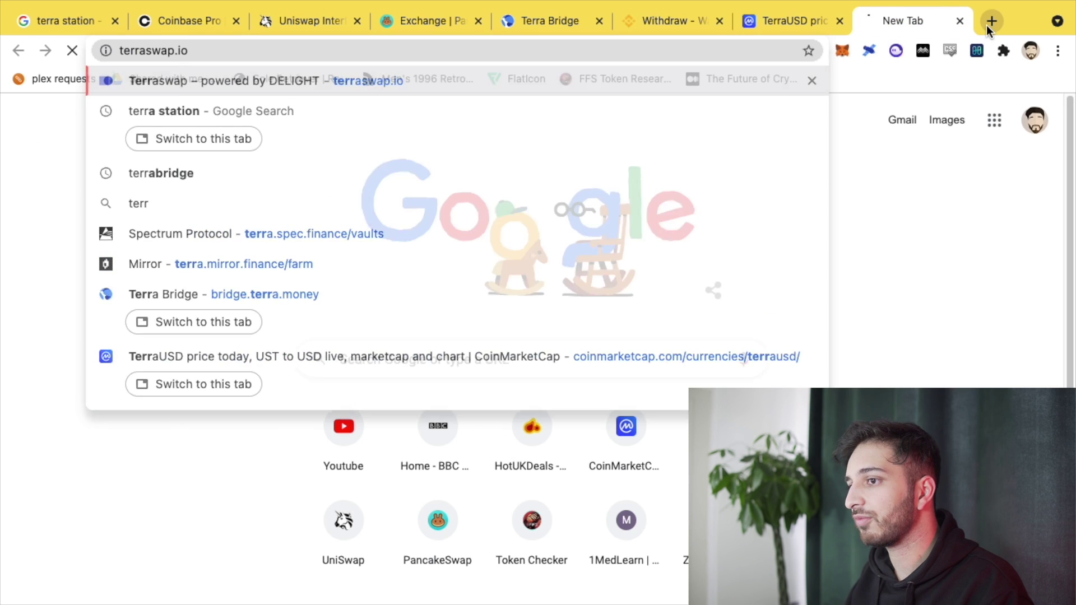
key("Return")
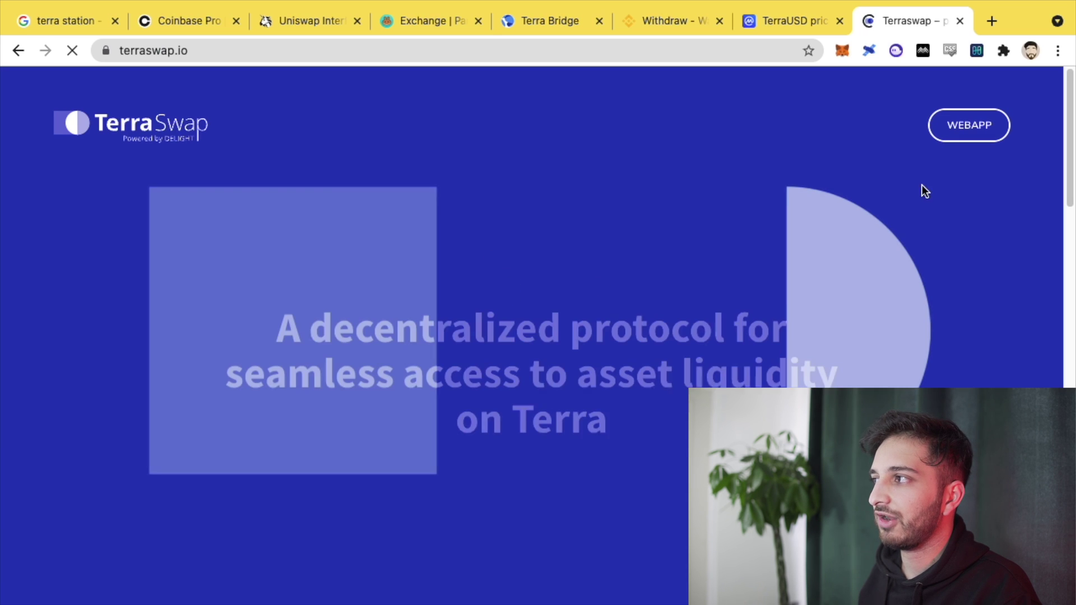
left_click(948, 130)
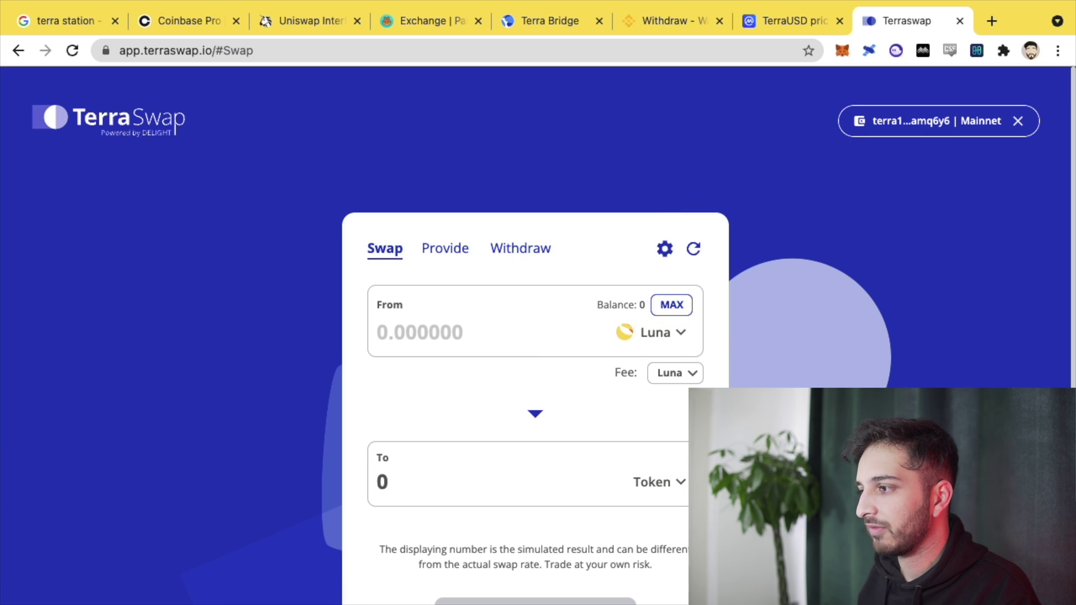
left_click(681, 483)
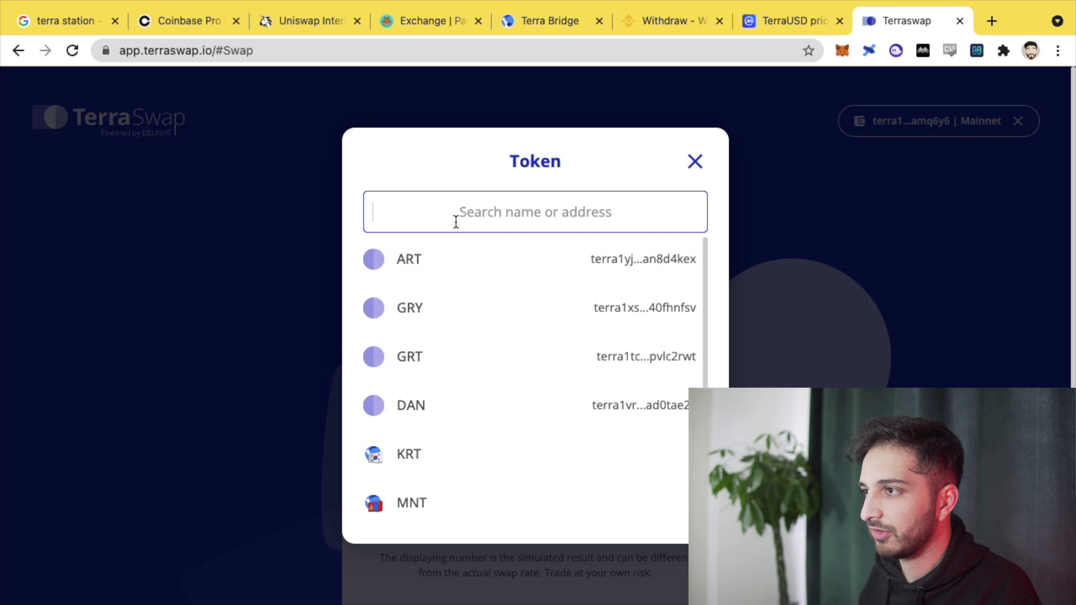
type("ust")
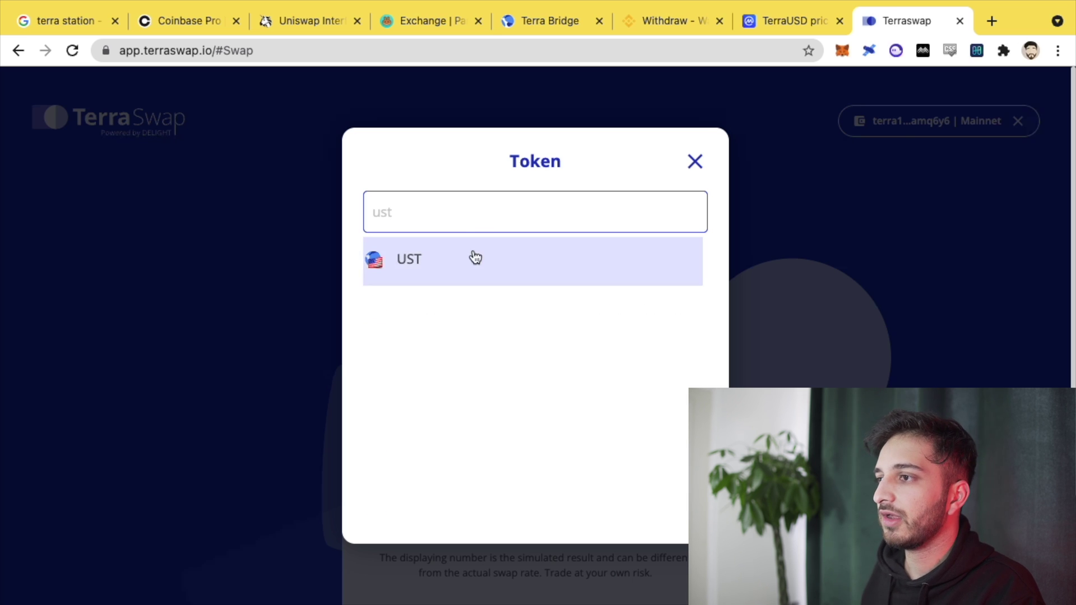
left_click(475, 259)
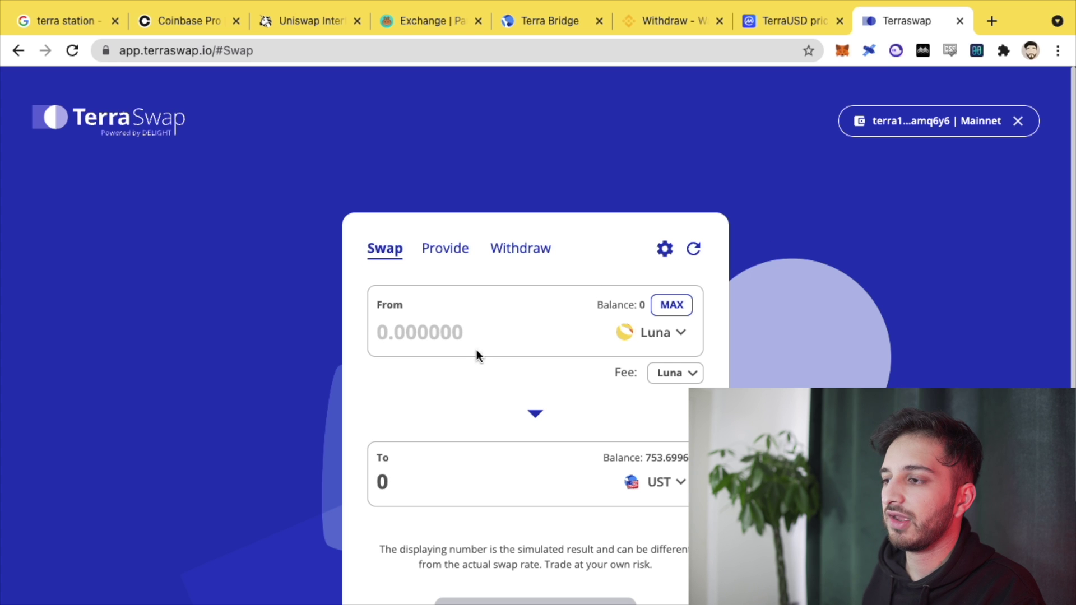
Return to CoinMarketCap's TerraUSD Markets table, led by KuCoin's LUNA/UST pair.
left_click(806, 23)
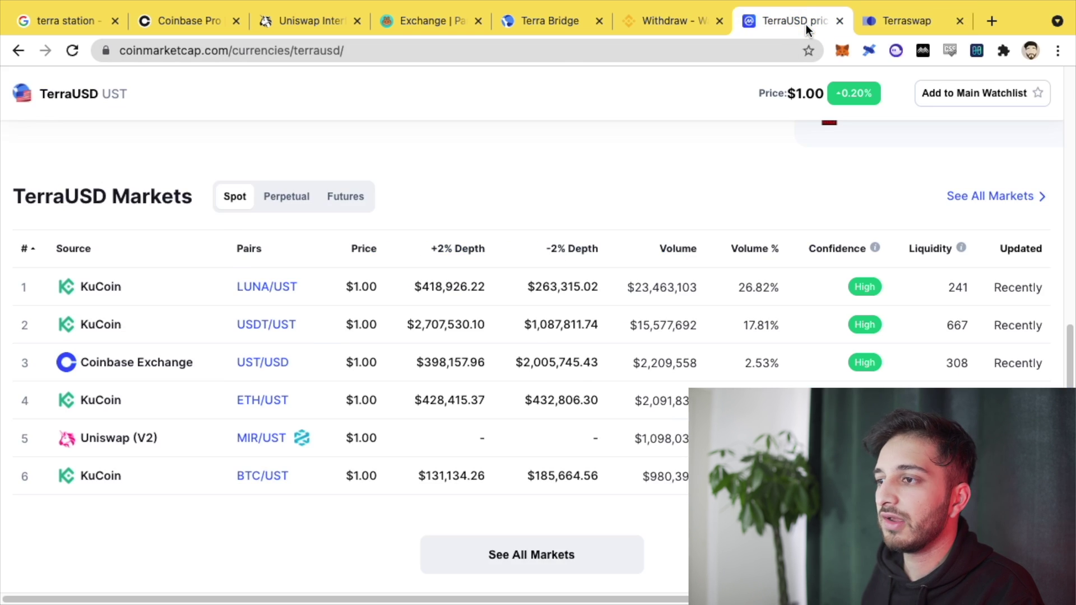